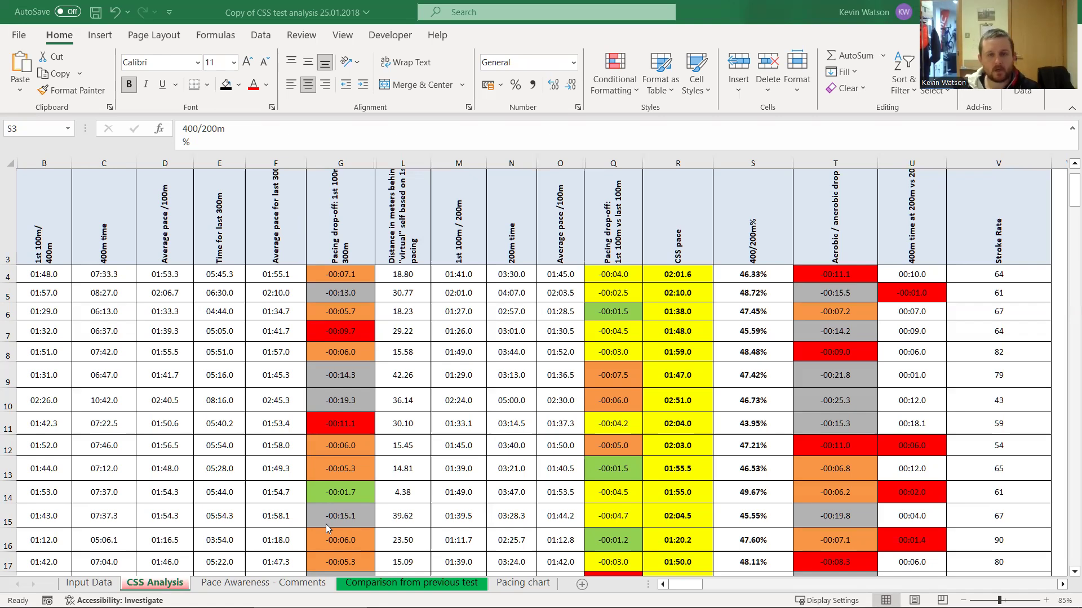
- Select the CSS pace column on the CSS Analysis sheet
left_click(676, 159)
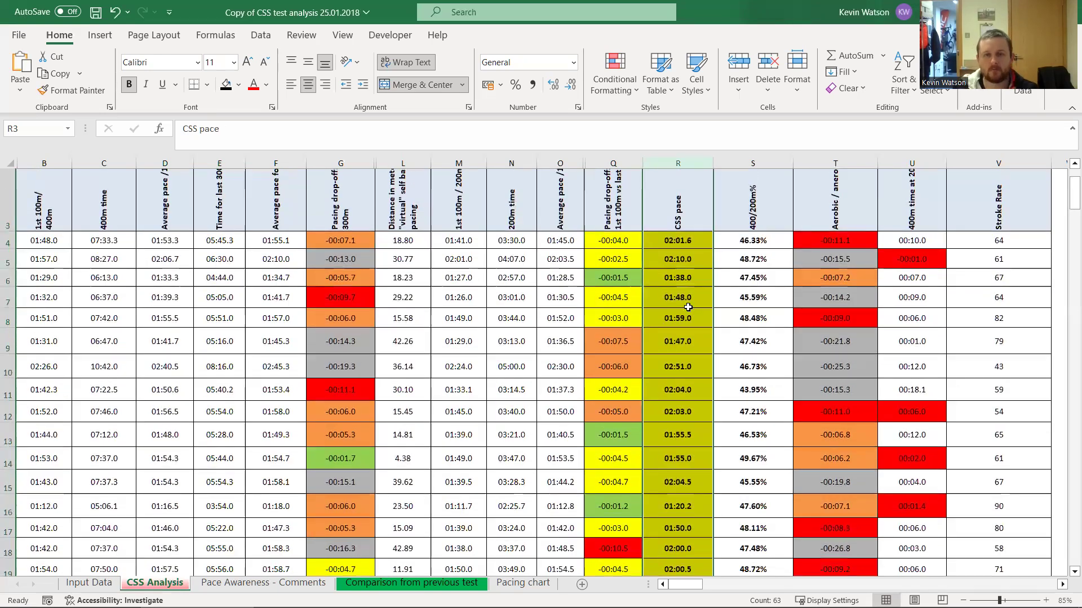
scroll(688, 307, "down", 1)
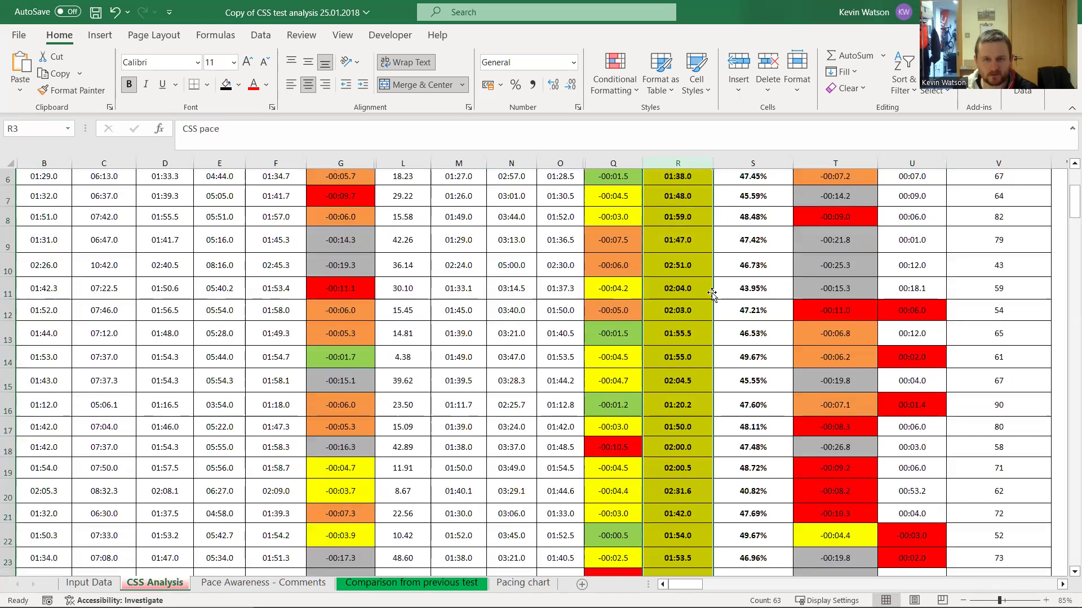
scroll(712, 294, "up", 3)
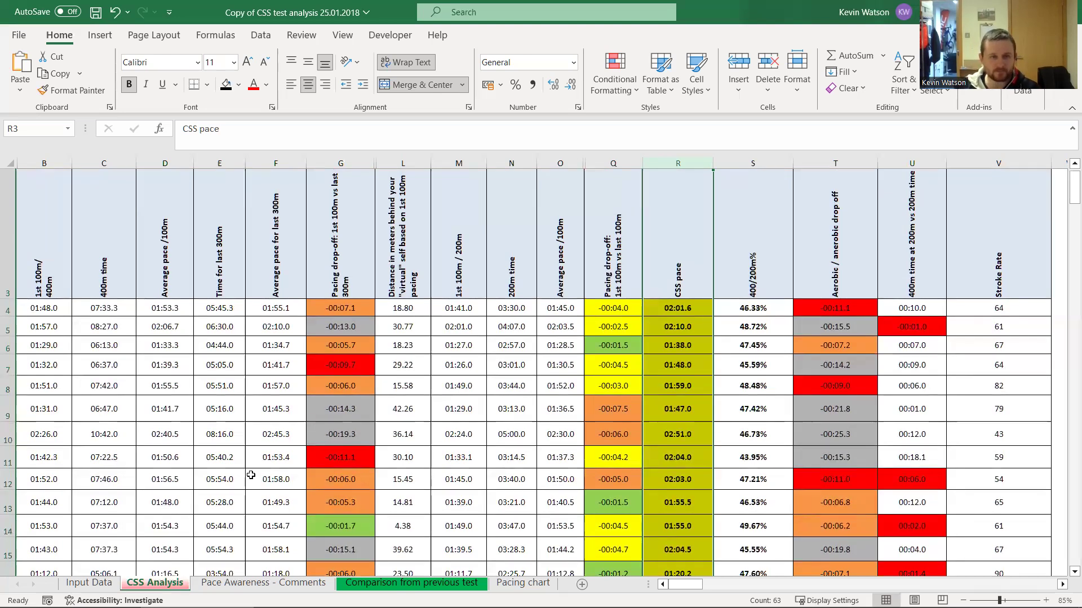
- Compare the Input Data sheet with the CSS Analysis sheet, switching between them twice
left_click(89, 583)
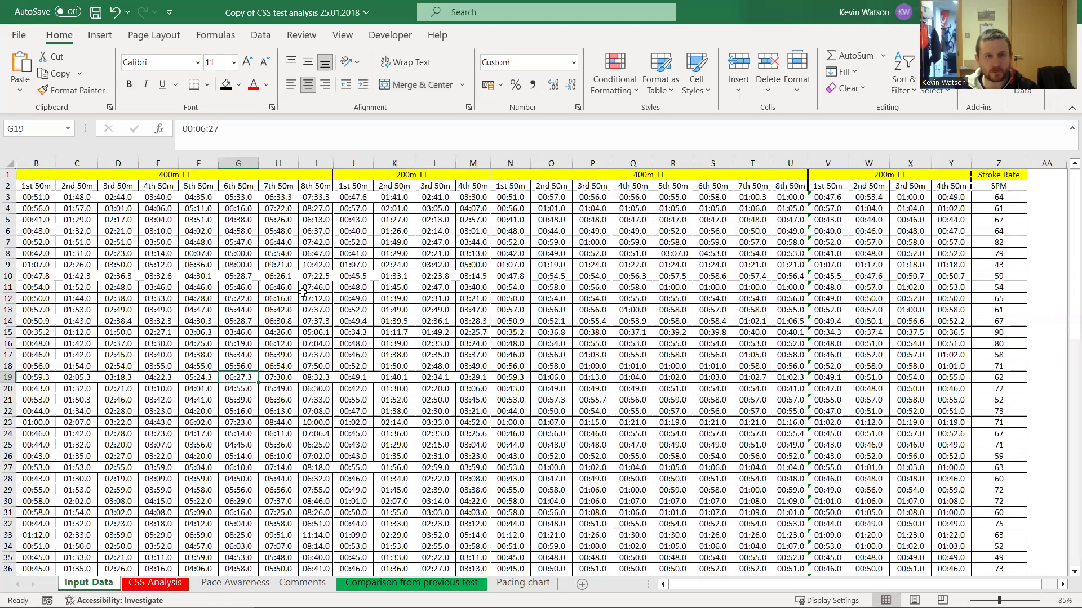
left_click(165, 585)
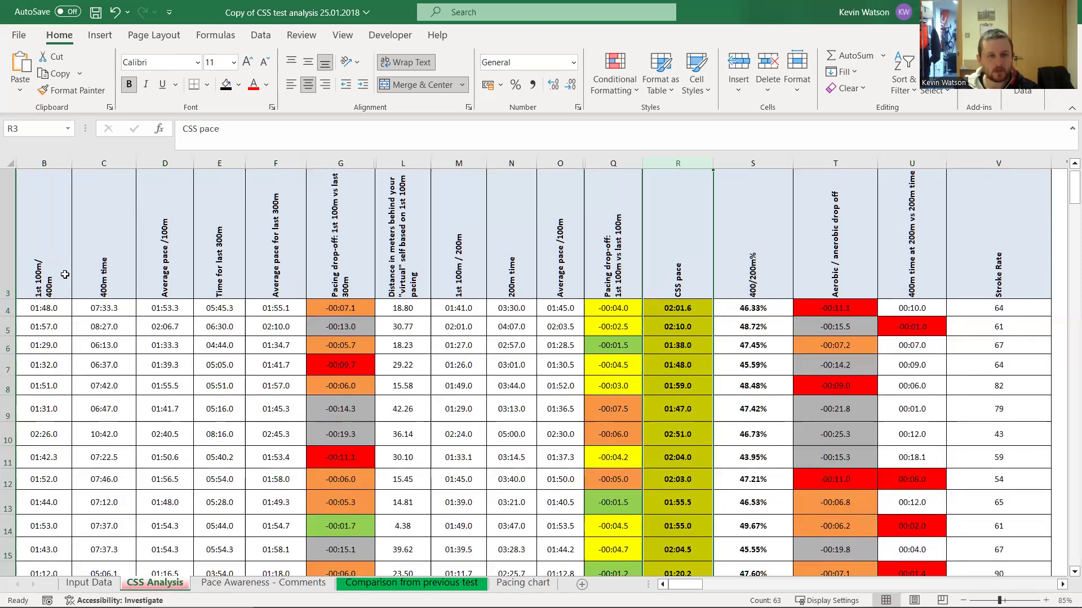
left_click(99, 583)
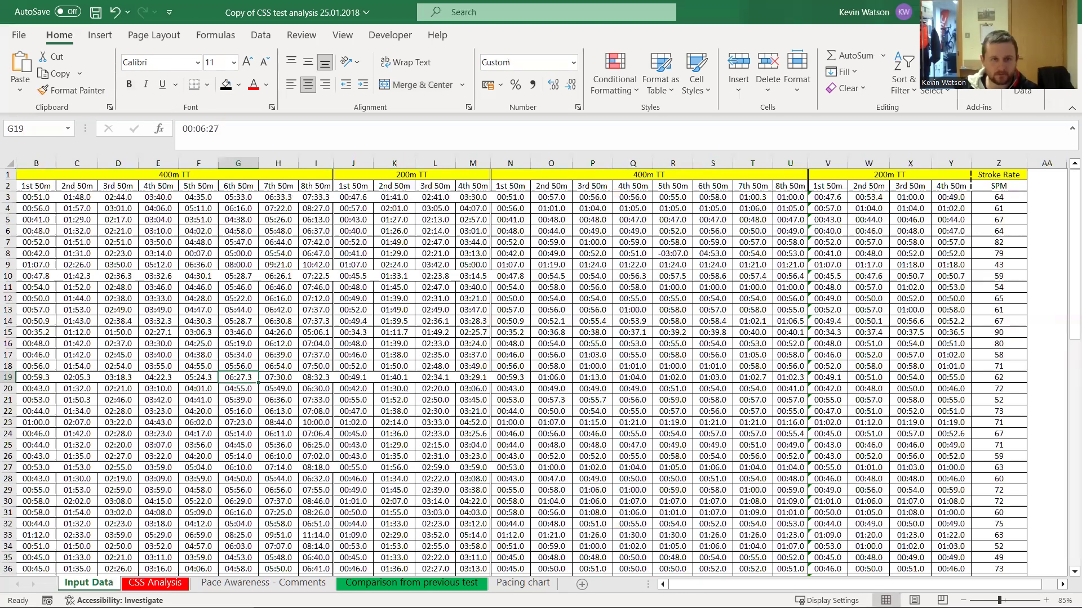
scroll(110, 385, "down", 10)
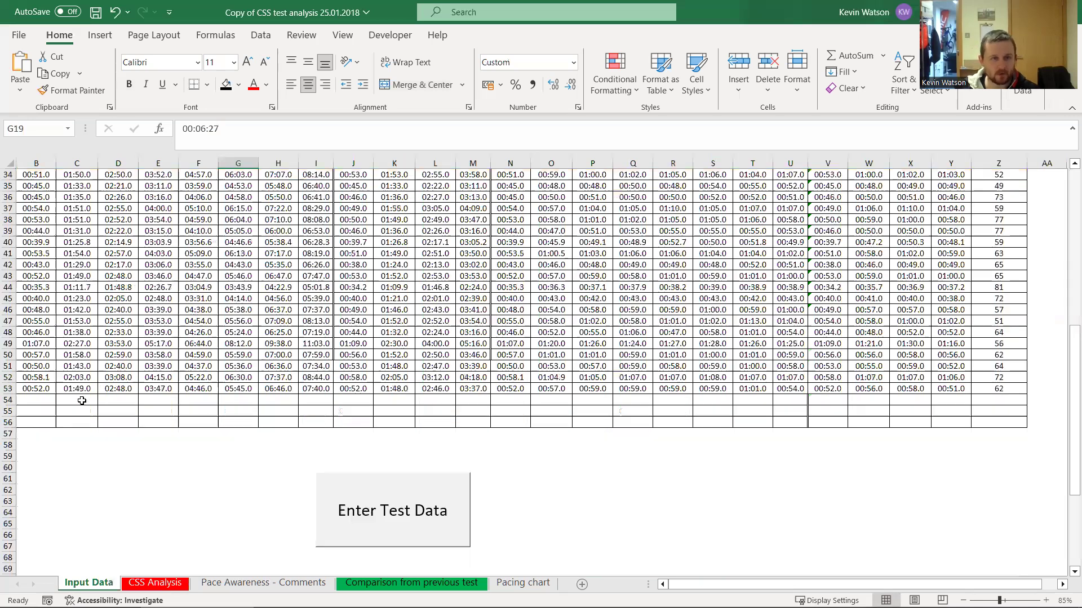
scroll(149, 490, "up", 7)
left_click(151, 586)
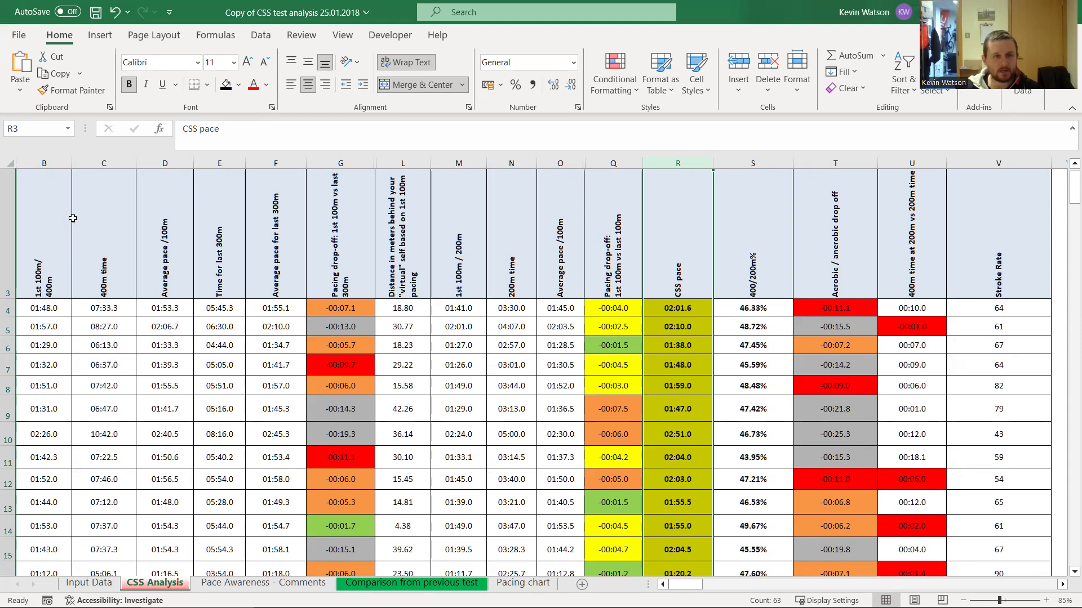
- Read the 1st 100m/400m, 400m time, last-300m time and last-300m average pace headers
left_click(48, 219)
scroll(47, 220, "up", 1)
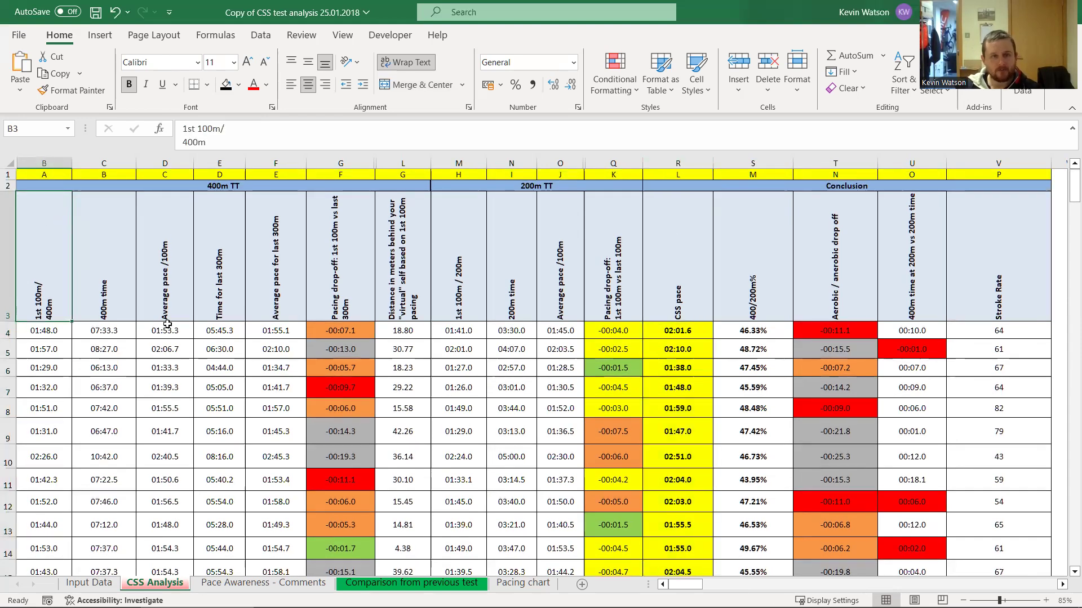
left_click(115, 282)
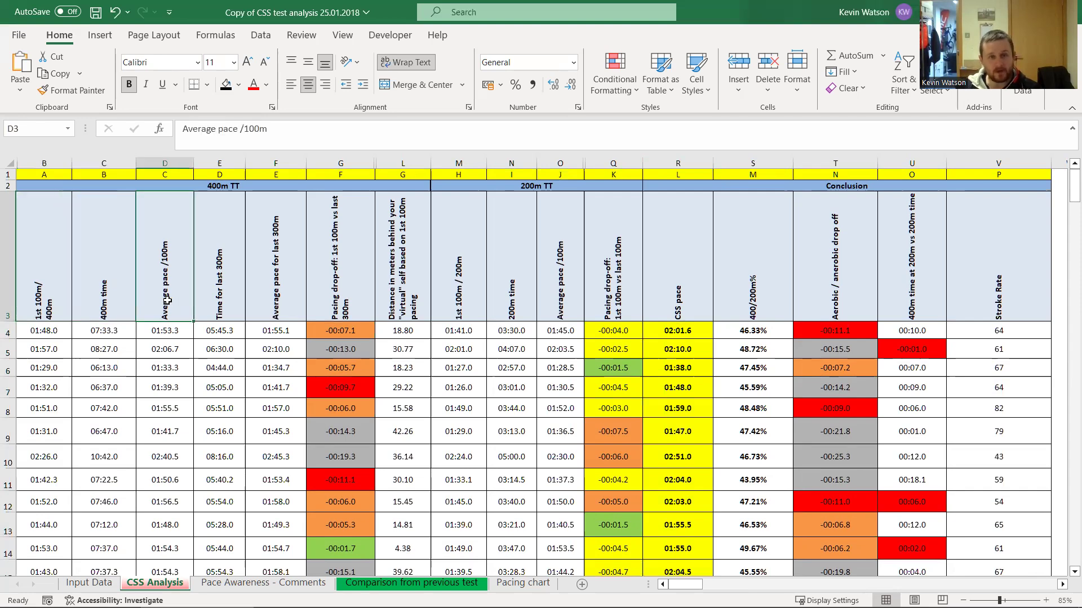
left_click(231, 272)
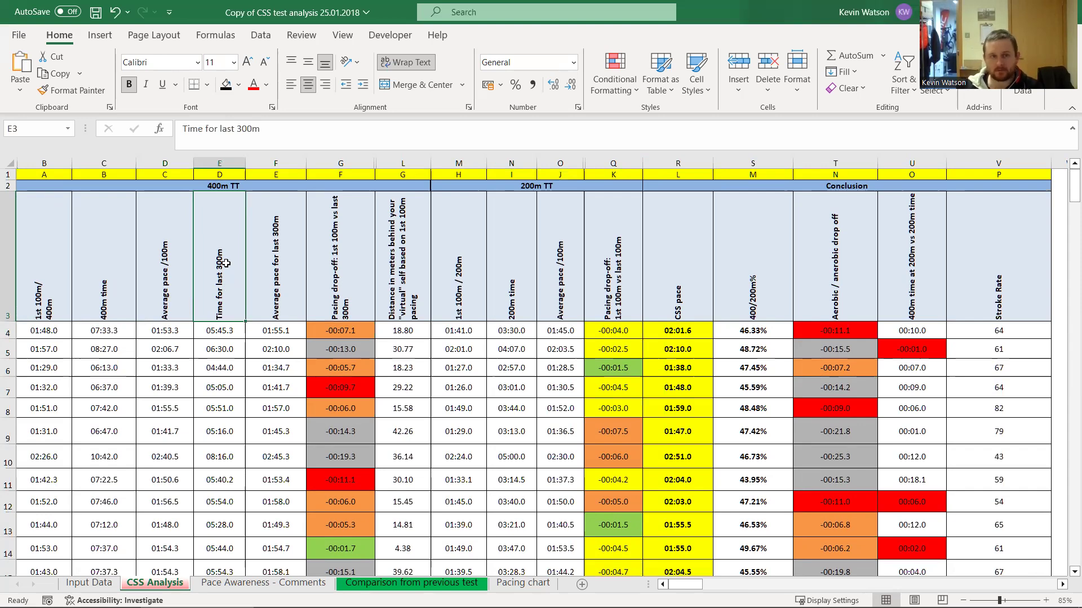
left_click(274, 276)
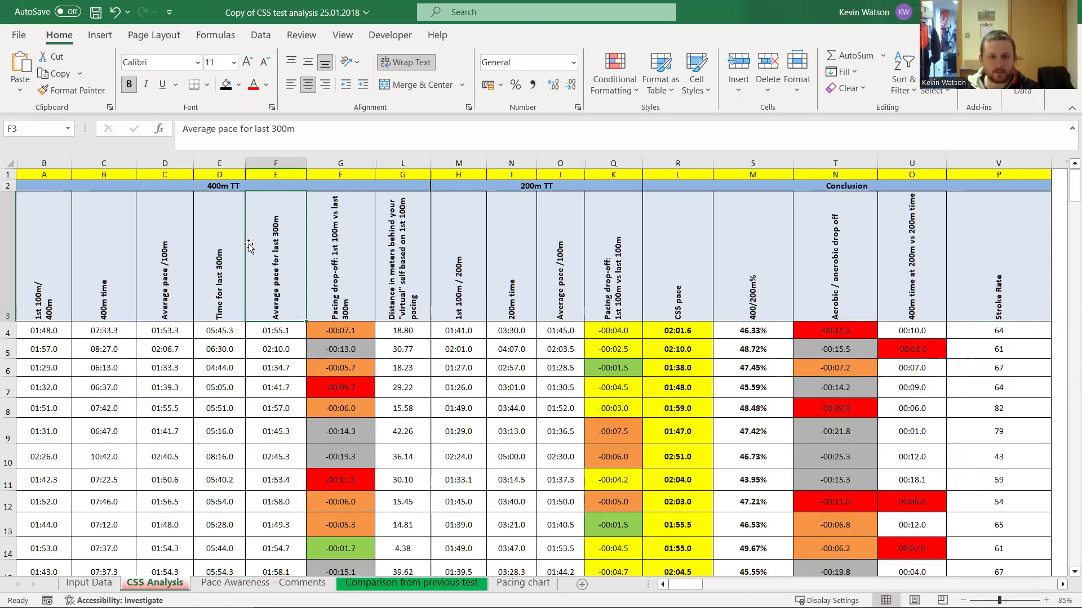
- Inspect the row 9 formulas for pacing drop-off G9, 1st 100m time B9 and last-300m pace F9
scroll(351, 307, "down", 1)
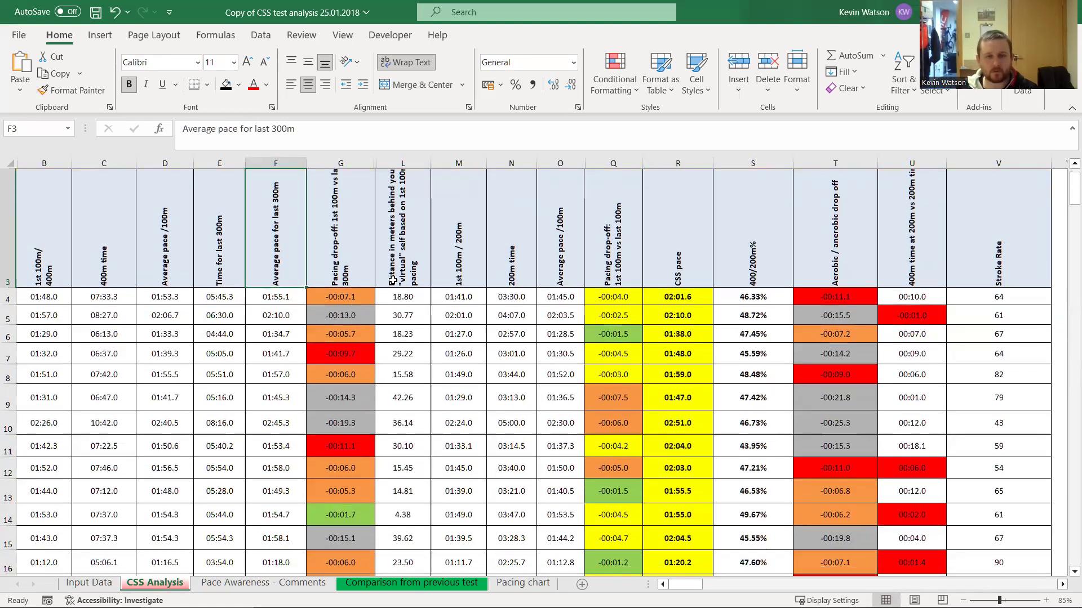
scroll(435, 416, "down", 7)
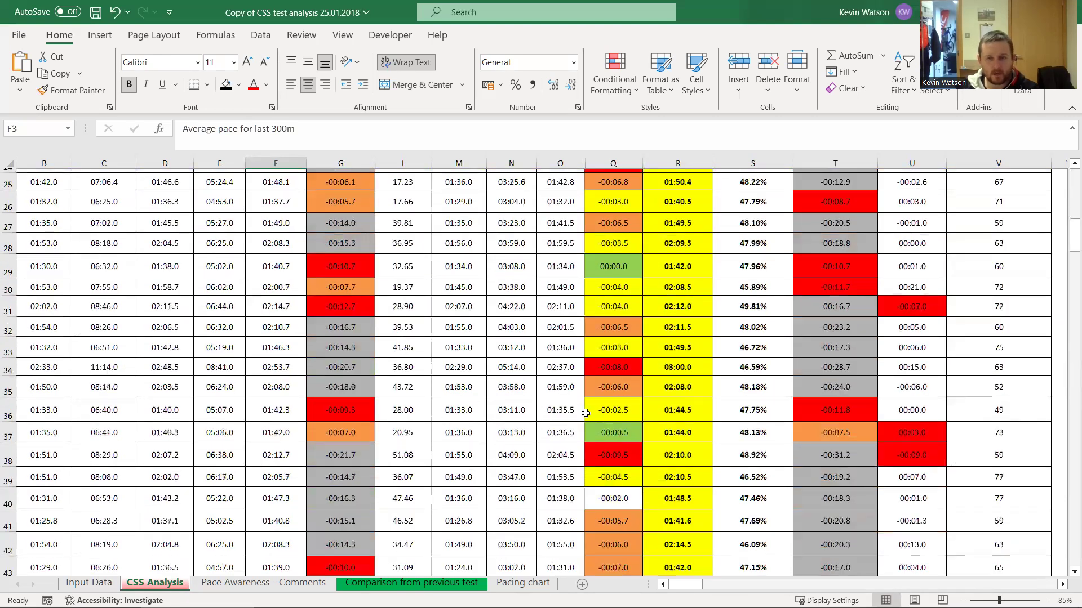
scroll(583, 416, "down", 8)
scroll(852, 284, "down", 2)
scroll(848, 282, "up", 1)
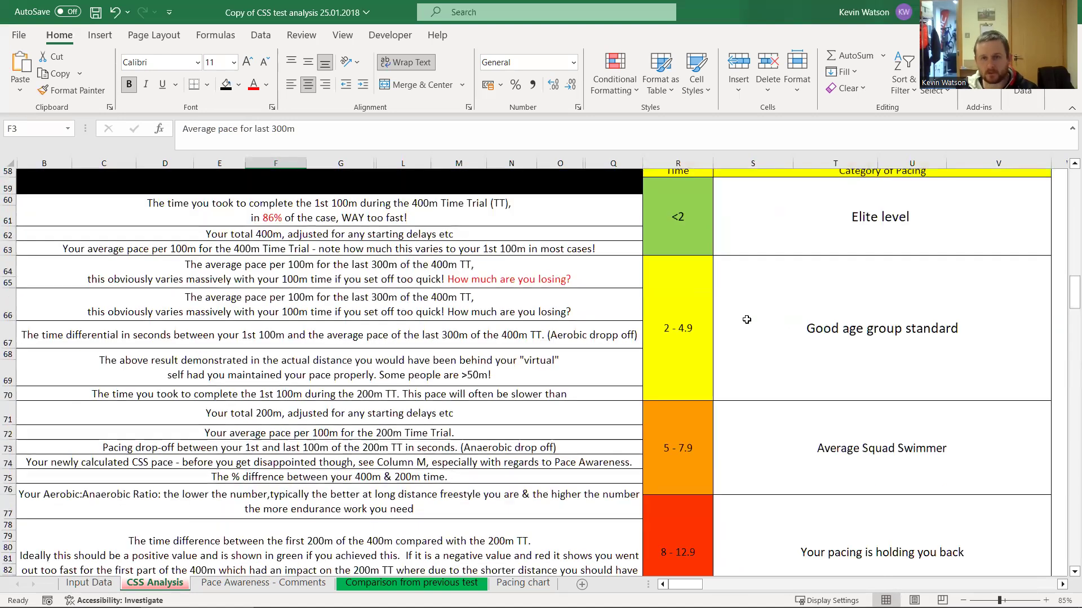
scroll(748, 319, "down", 2)
scroll(751, 423, "down", 3)
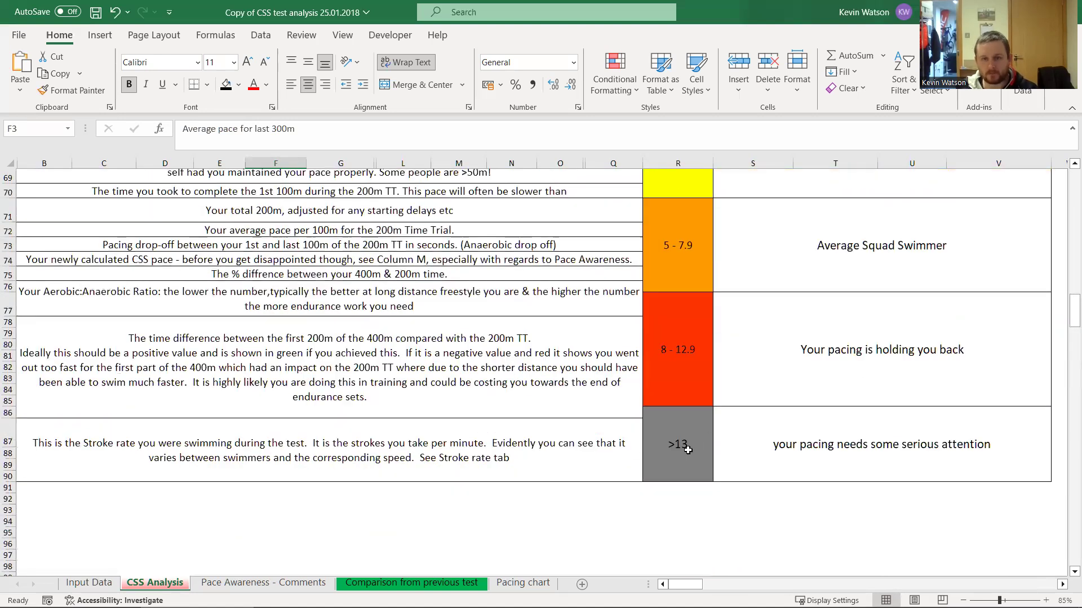
scroll(778, 475, "up", 6)
scroll(721, 501, "up", 5)
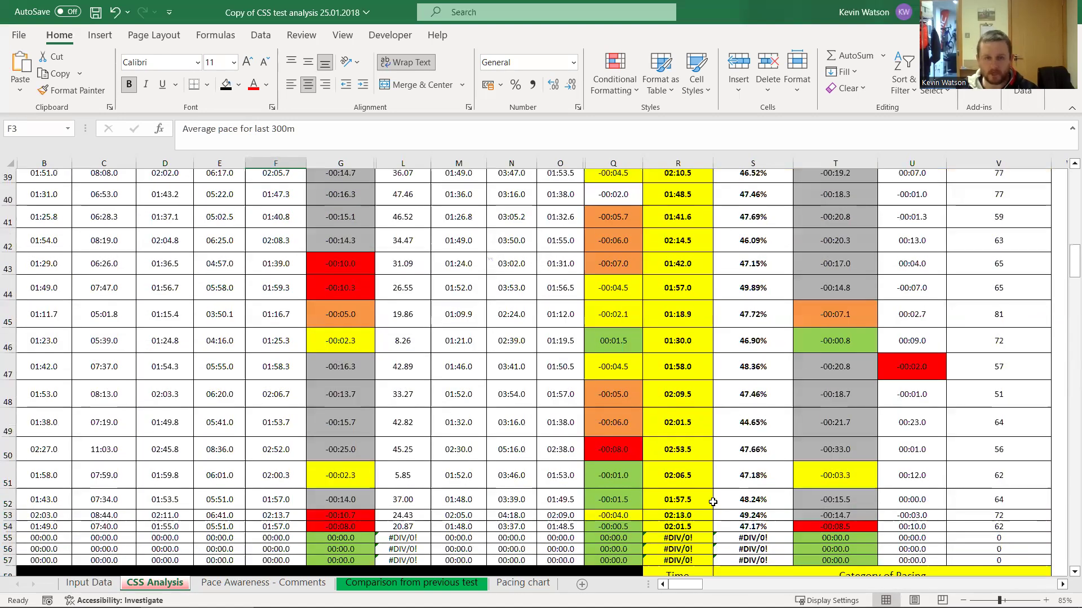
scroll(685, 466, "up", 10)
scroll(271, 338, "down", 2)
scroll(271, 337, "down", 3)
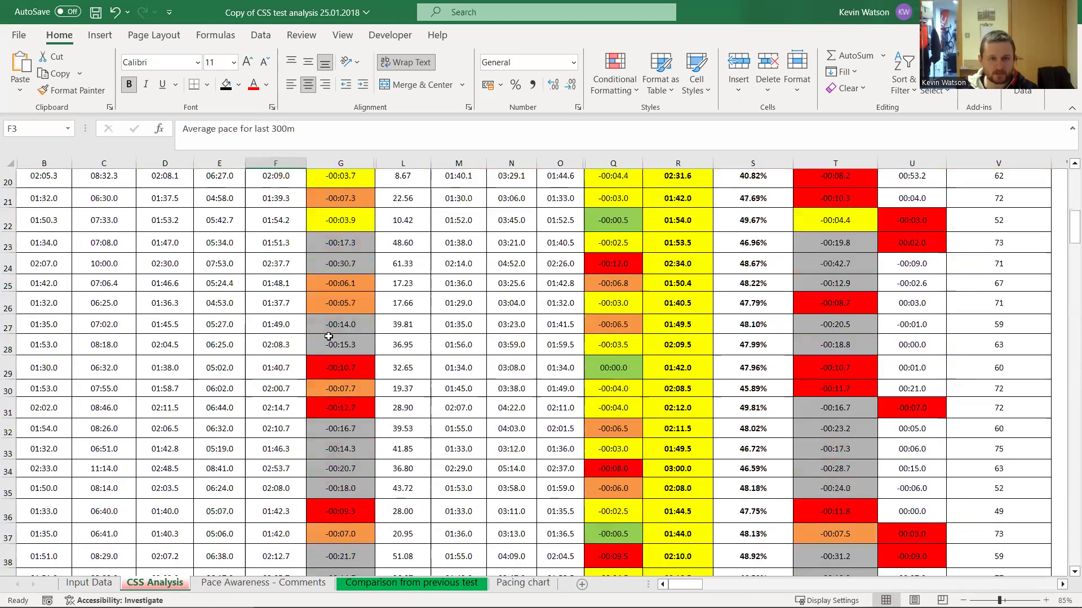
scroll(319, 394, "down", 2)
scroll(319, 394, "down", 3)
scroll(319, 394, "down", 3)
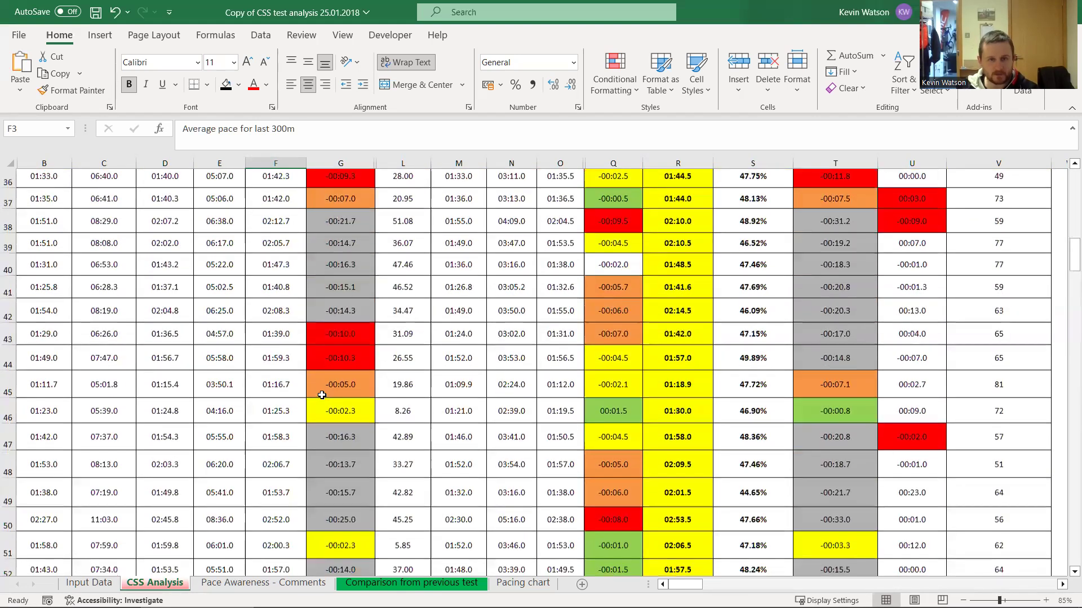
scroll(439, 421, "up", 1)
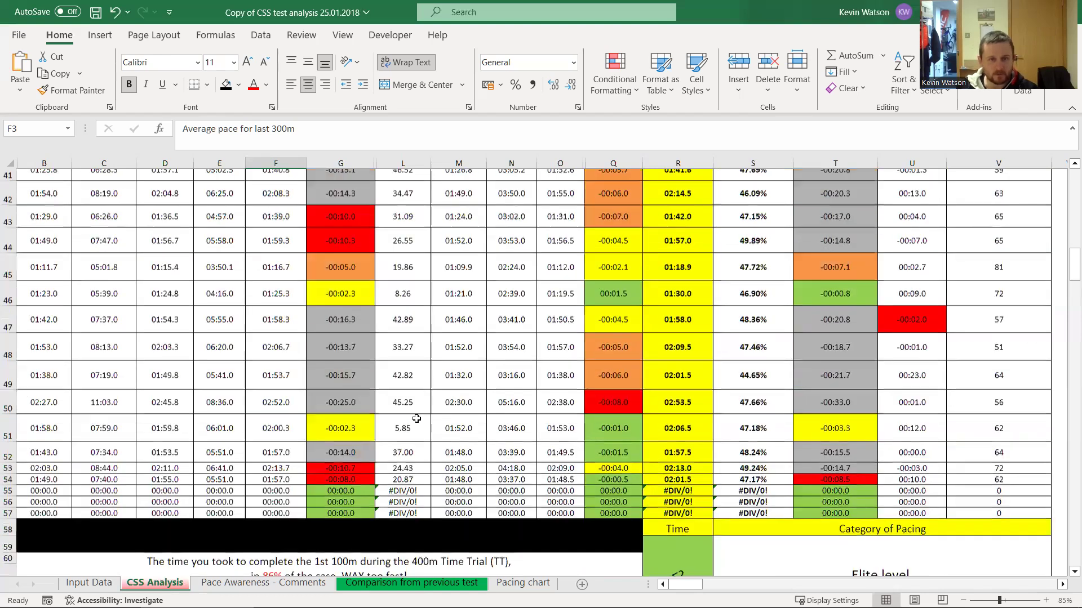
scroll(417, 419, "up", 5)
scroll(379, 393, "up", 8)
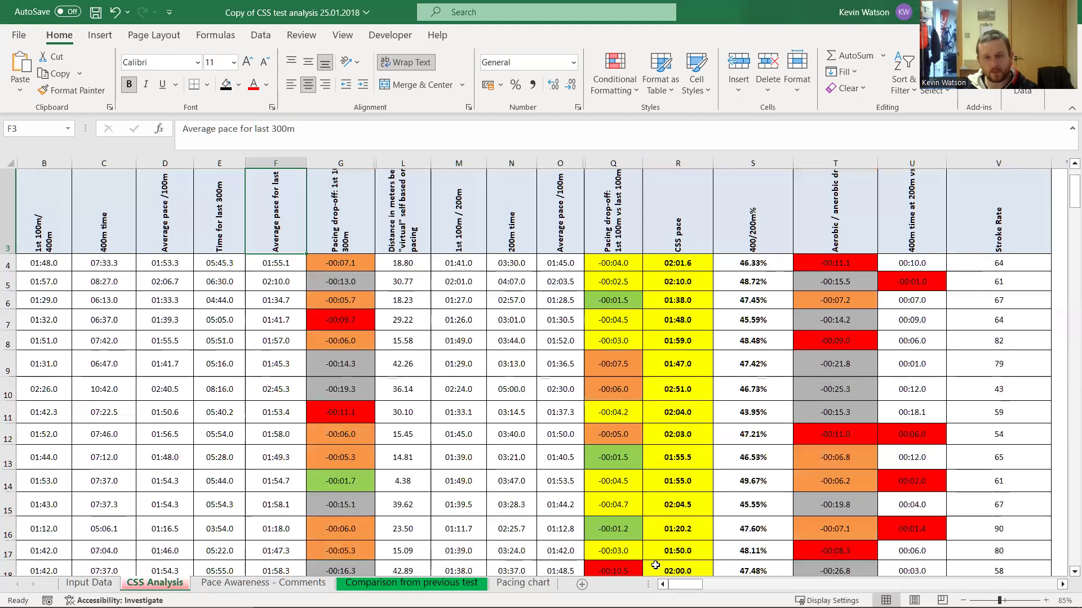
scroll(449, 337, "down", 3)
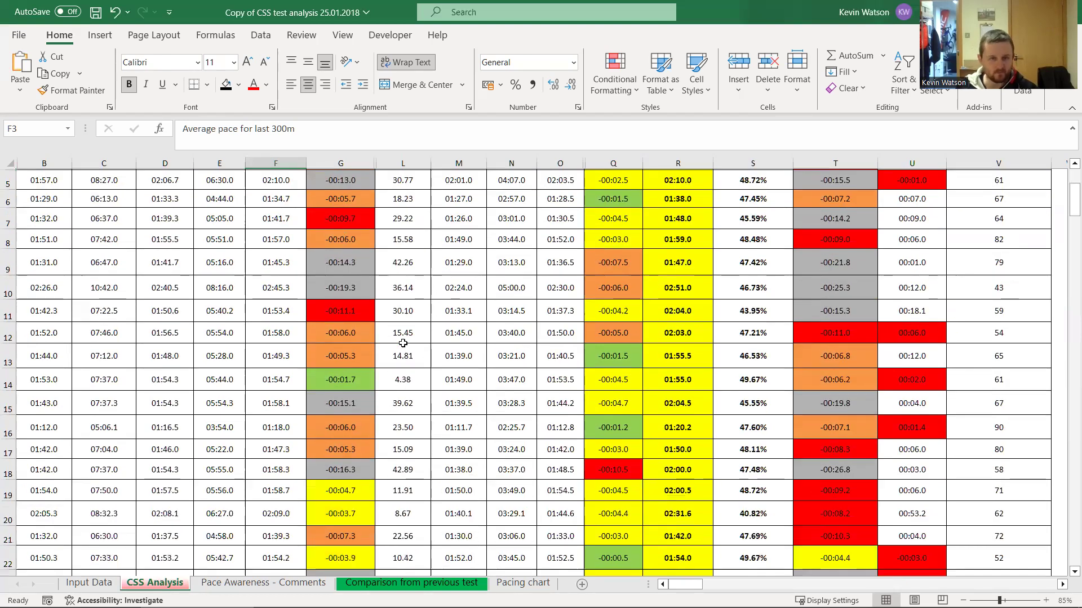
scroll(332, 373, "down", 1)
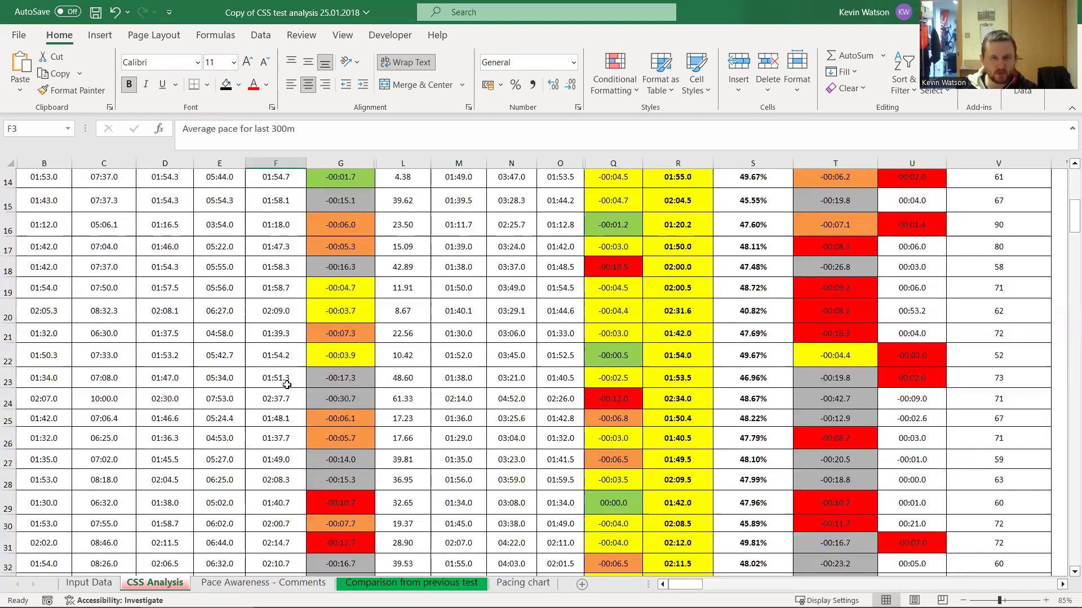
scroll(290, 386, "up", 4)
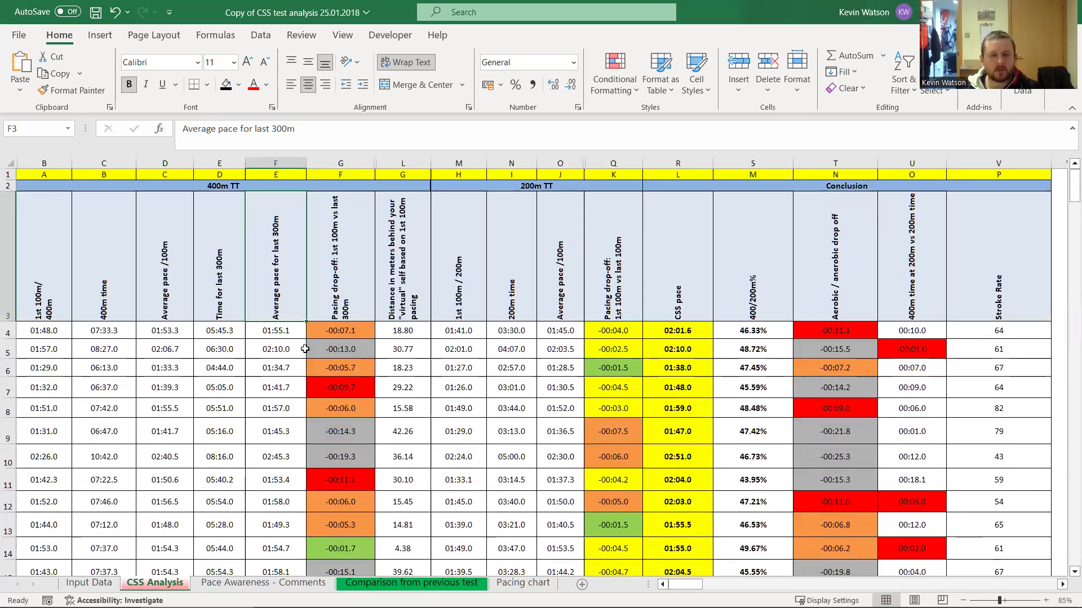
scroll(333, 337, "down", 1)
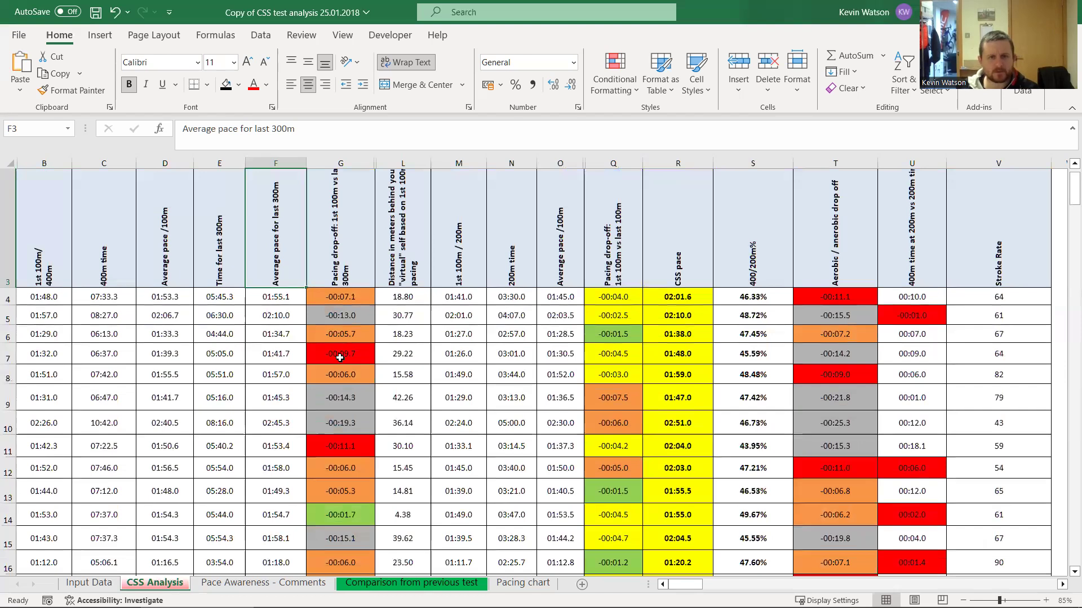
left_click(348, 404)
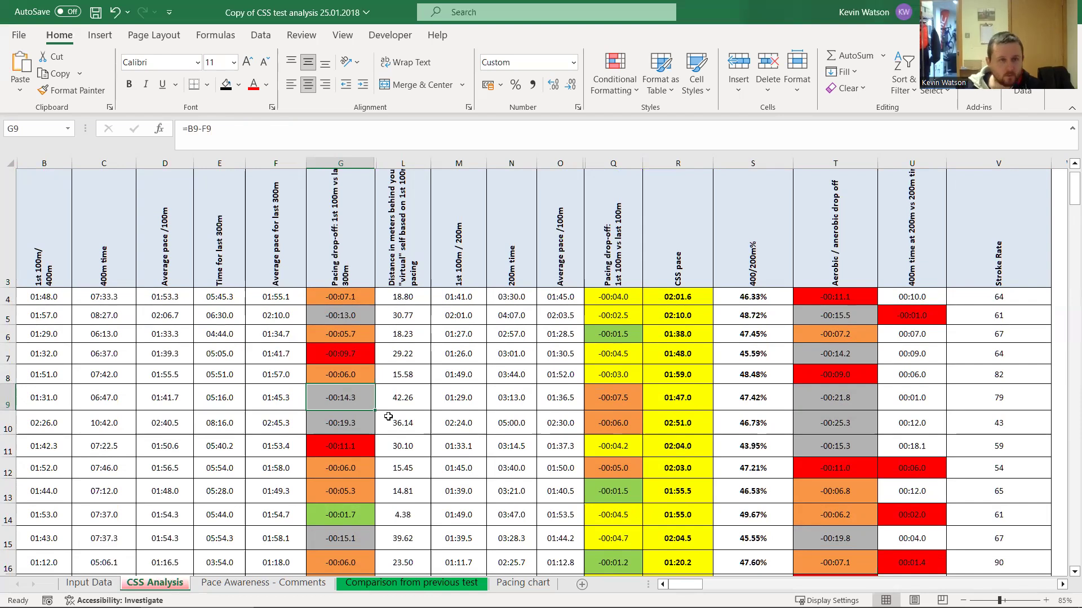
left_click(45, 390)
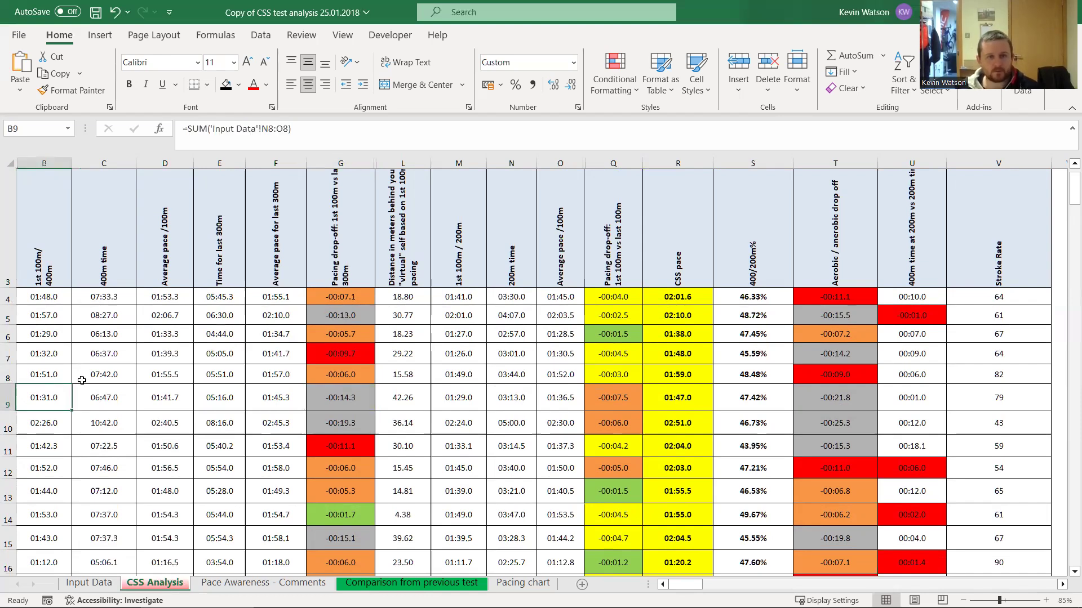
left_click(278, 405)
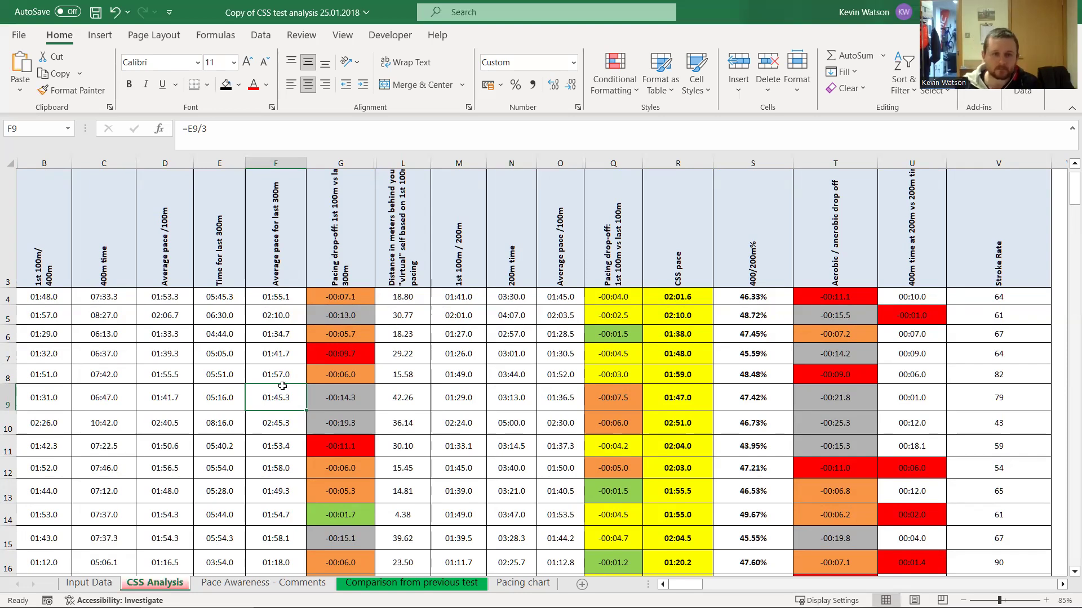
- Check the distance-behind formulas in L4 and L5 and the 1st 100m time source in B4
scroll(304, 380, "up", 1)
scroll(324, 369, "up", 1)
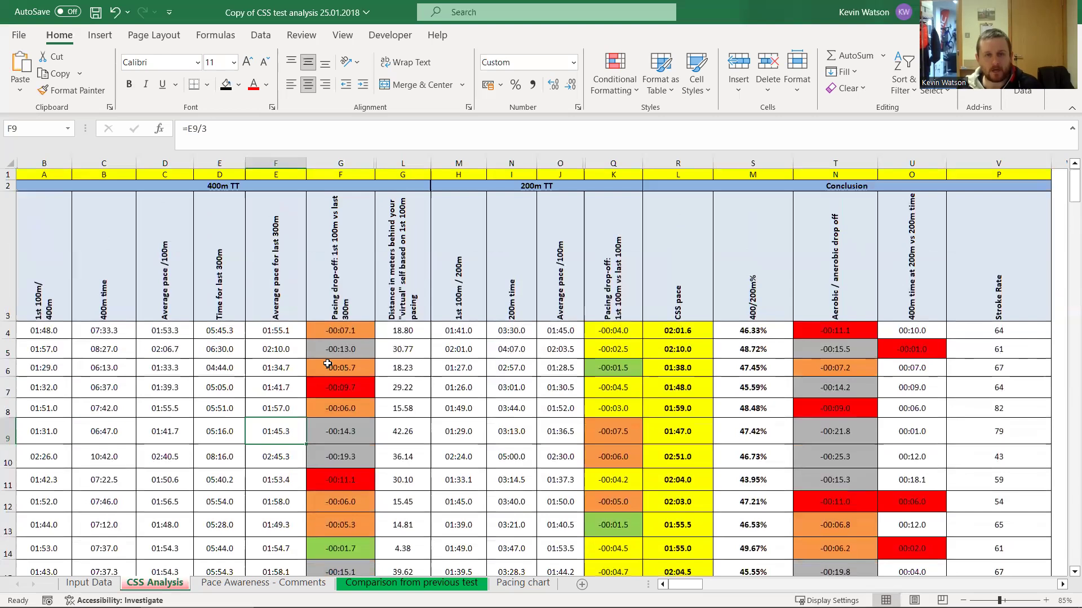
left_click(391, 331)
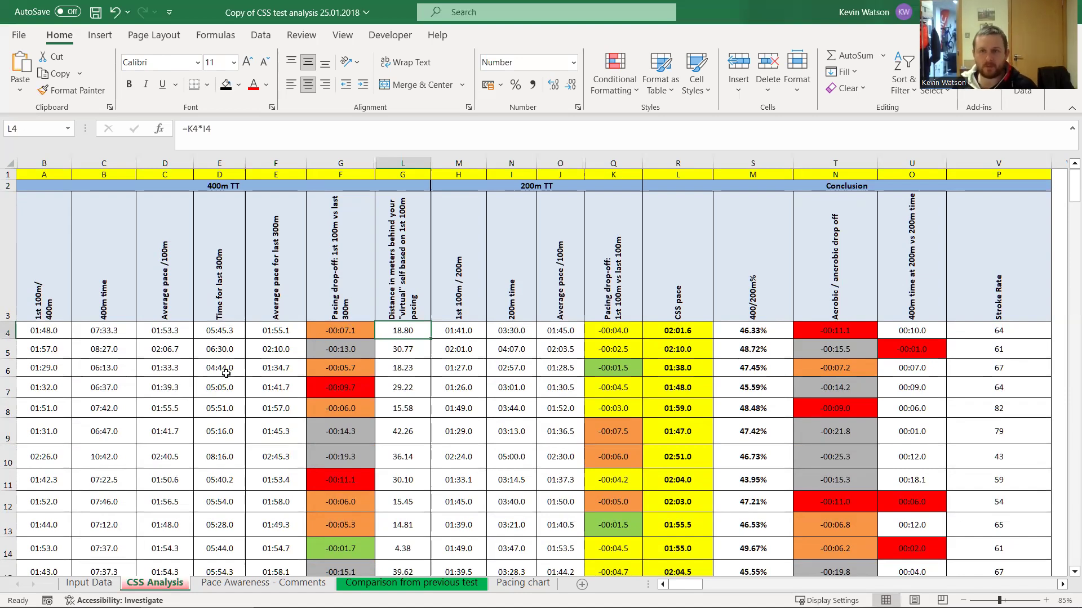
left_click(46, 326)
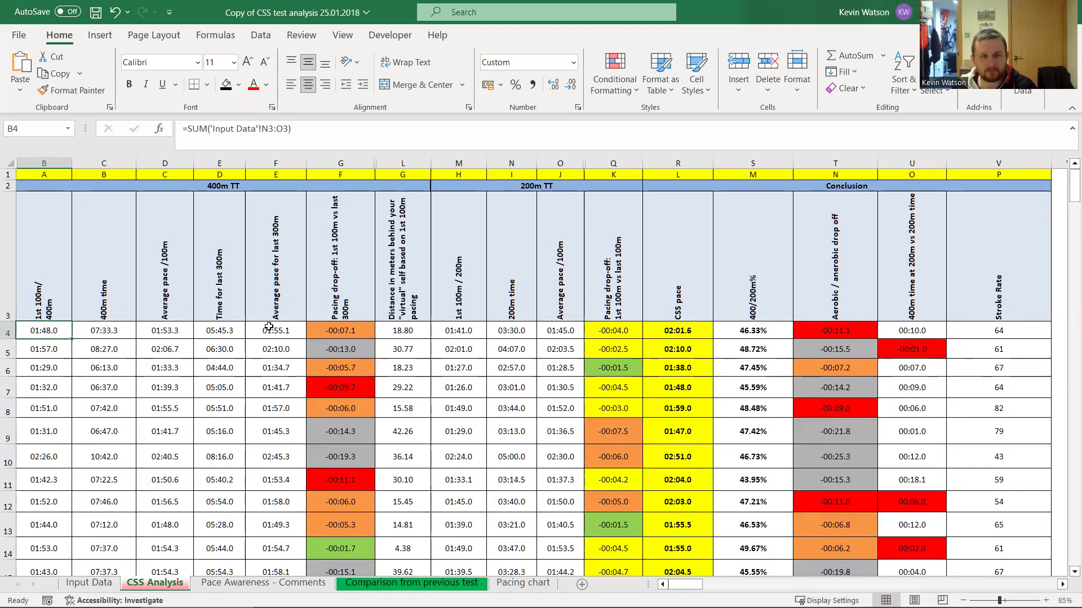
left_click(414, 340)
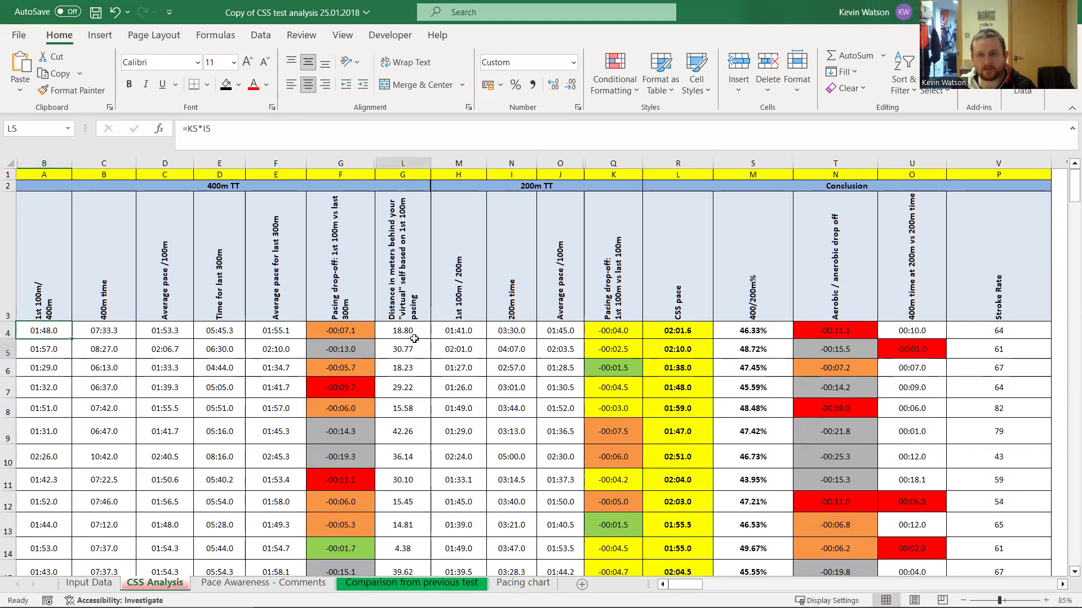
left_click(414, 337)
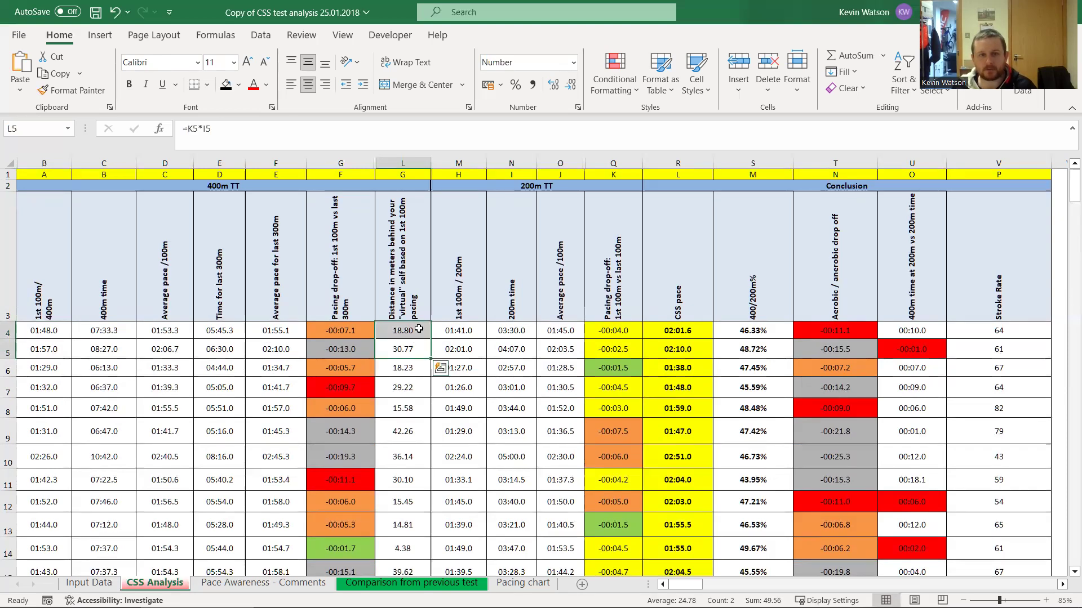
left_click(68, 333)
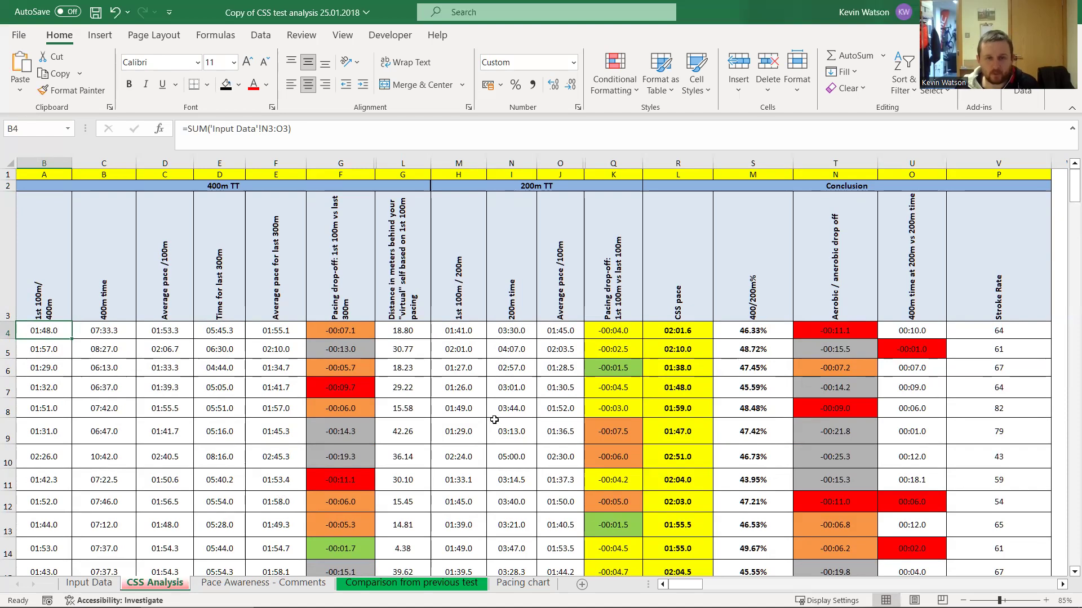
- Check the distance-behind values in L9, L18, L15, L20 and L23
left_click(398, 430)
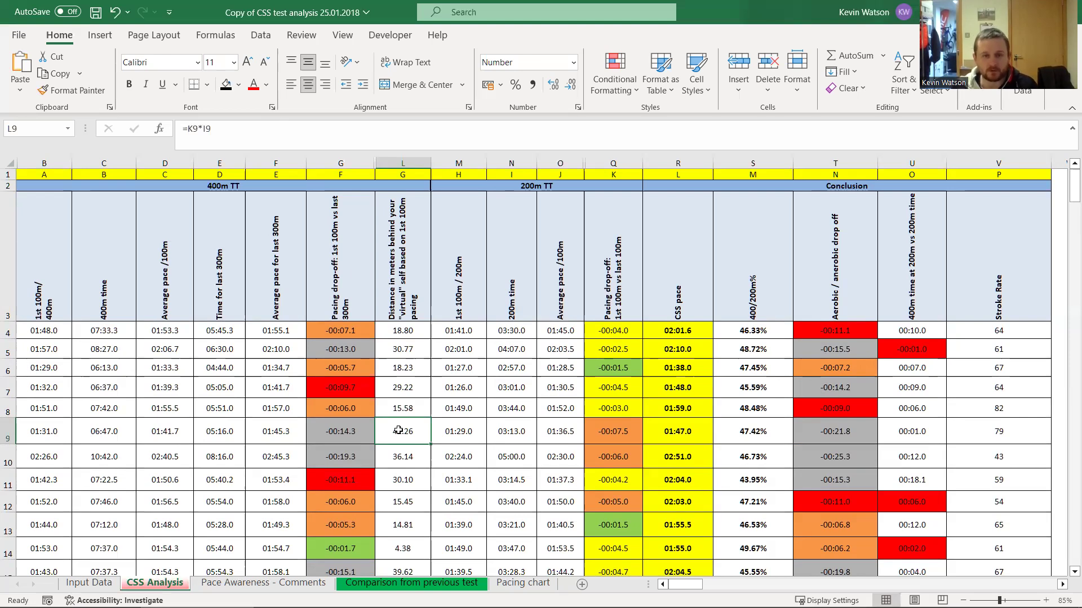
scroll(428, 428, "down", 3)
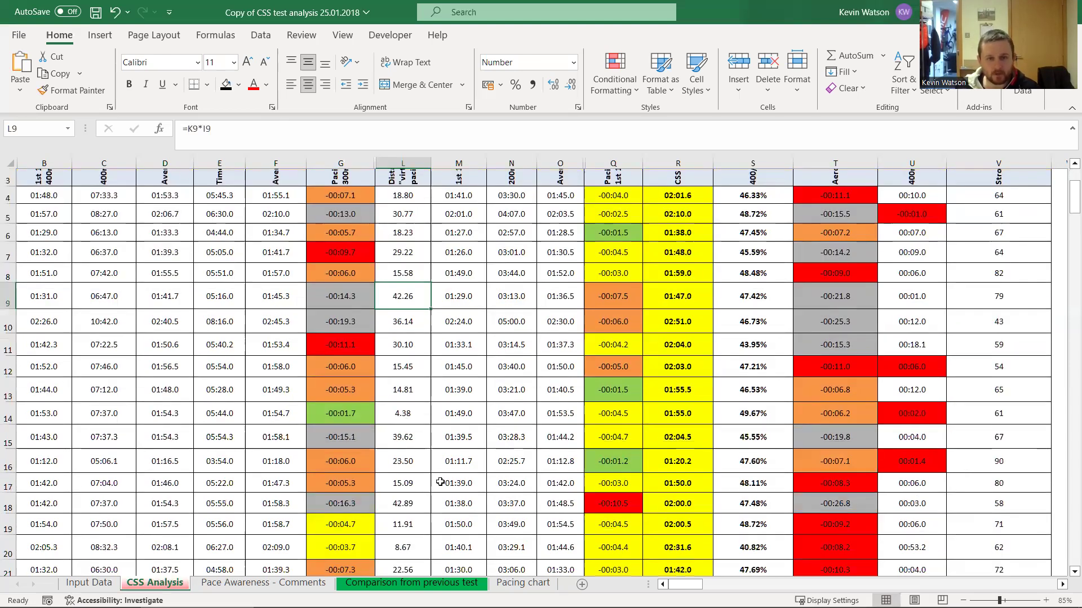
left_click(411, 502)
scroll(417, 388, "down", 2)
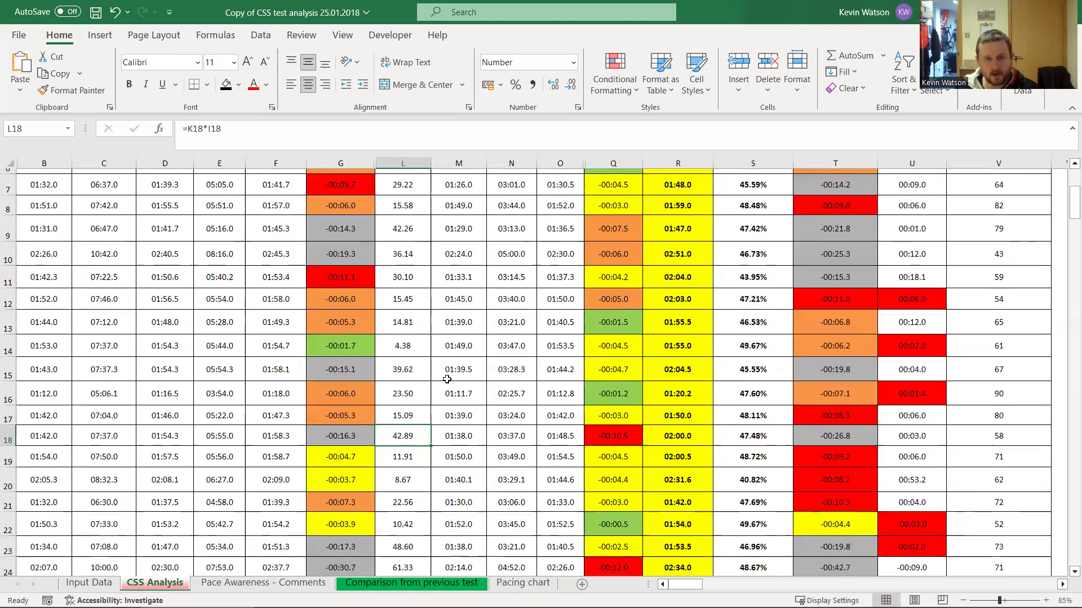
left_click(383, 370)
scroll(394, 417, "down", 1)
left_click(396, 448)
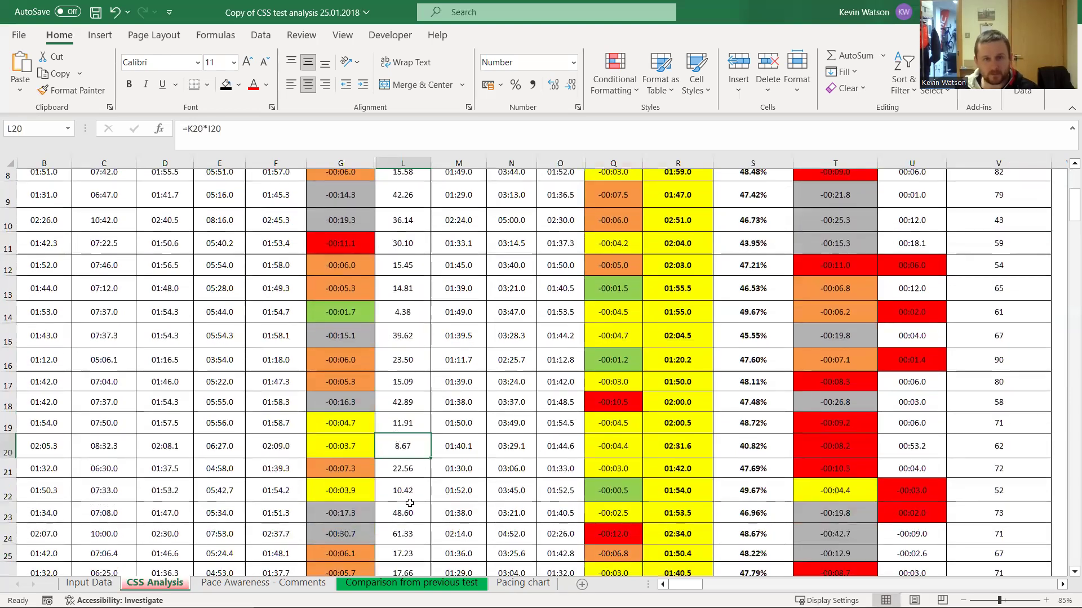
left_click(411, 513)
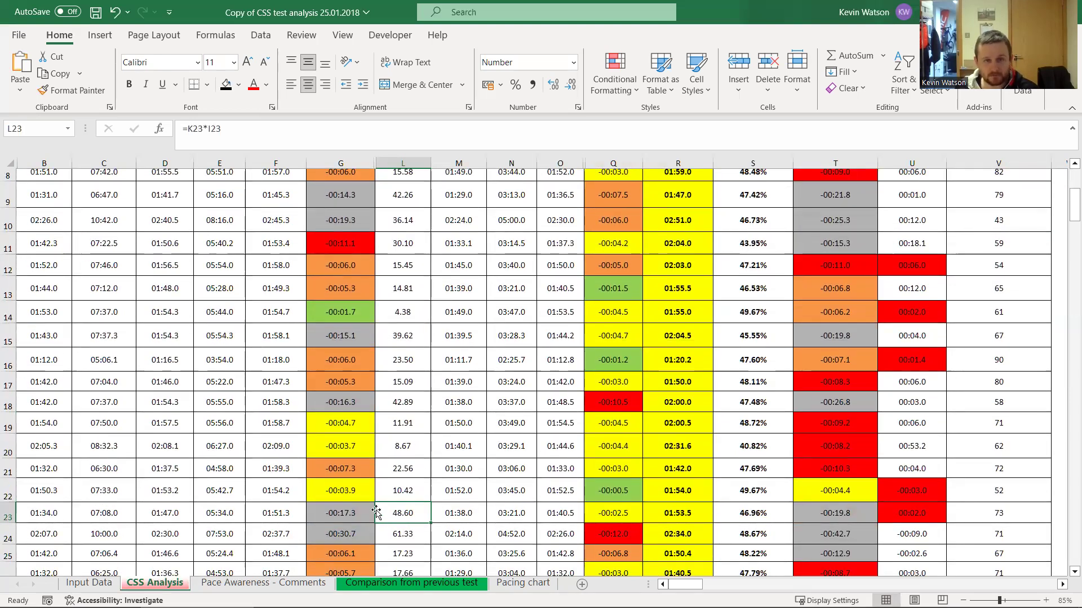
- Check distance-behind in L21, L20, L19 and L14, where =K14*I14 gives 4.38 metres
scroll(434, 502, "down", 1)
scroll(426, 488, "up", 1)
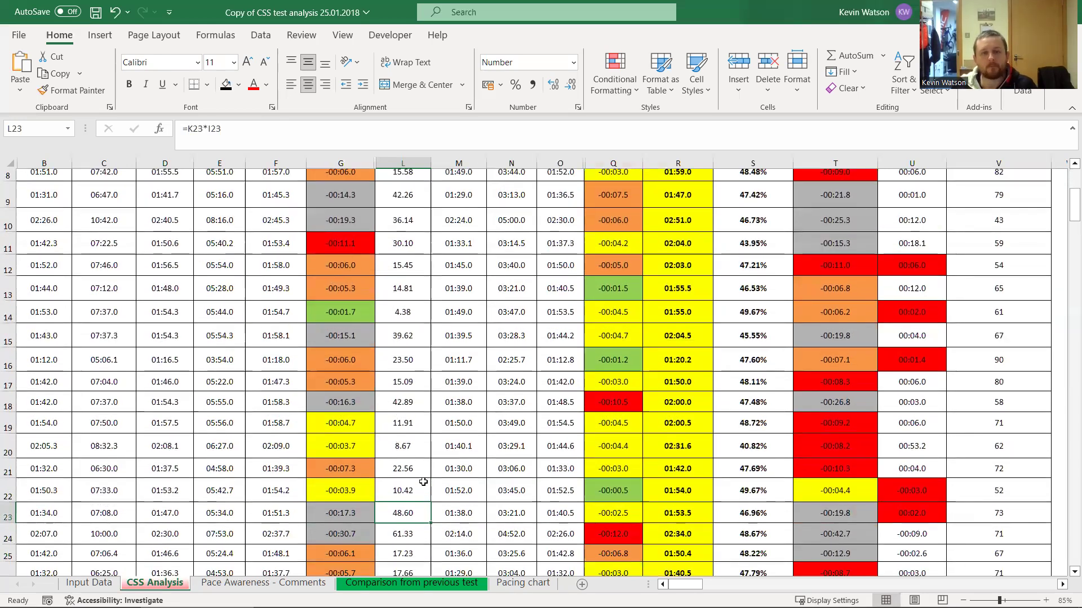
left_click(418, 460)
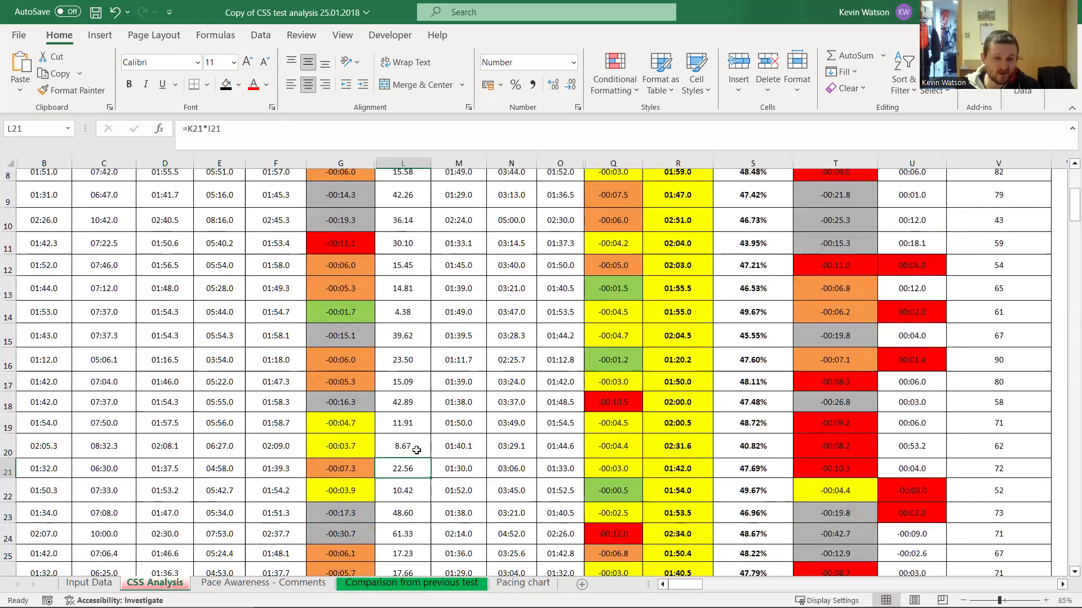
left_click(415, 445)
left_click(421, 422)
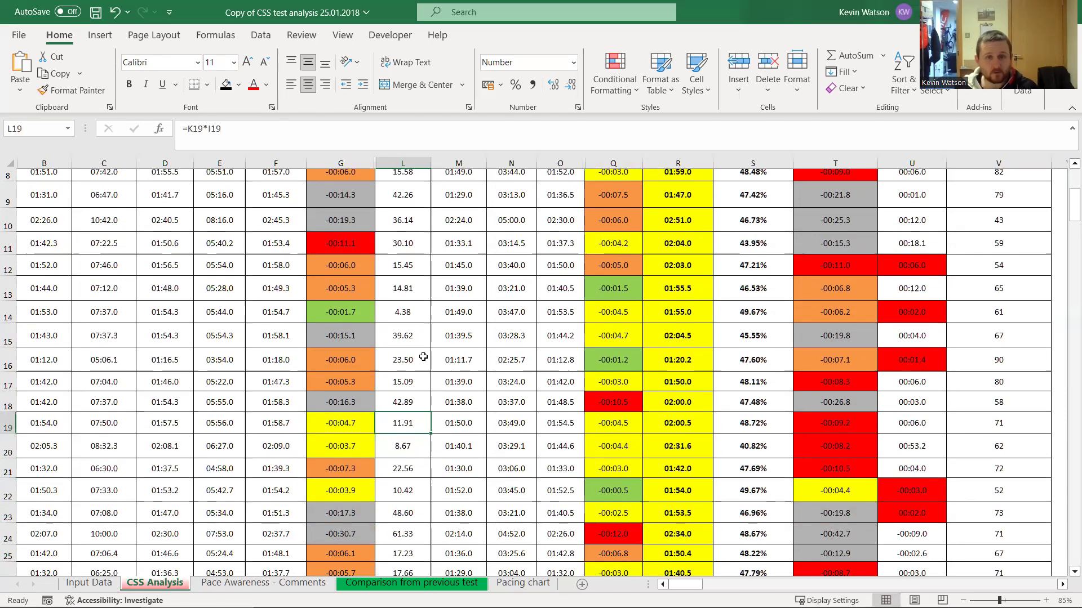
left_click(416, 315)
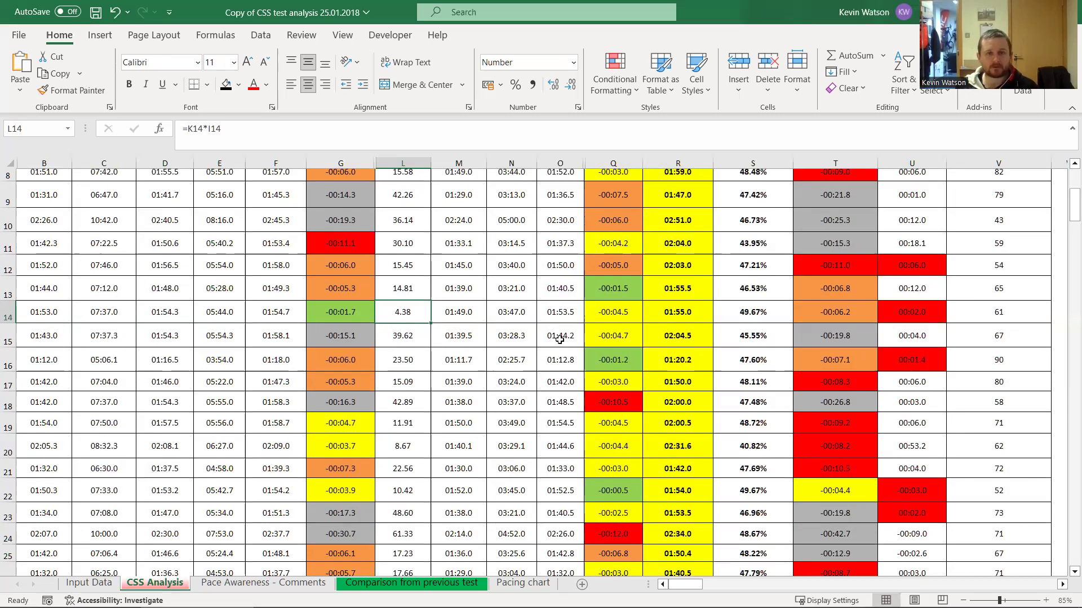
scroll(559, 336, "up", 1)
scroll(559, 322, "up", 1)
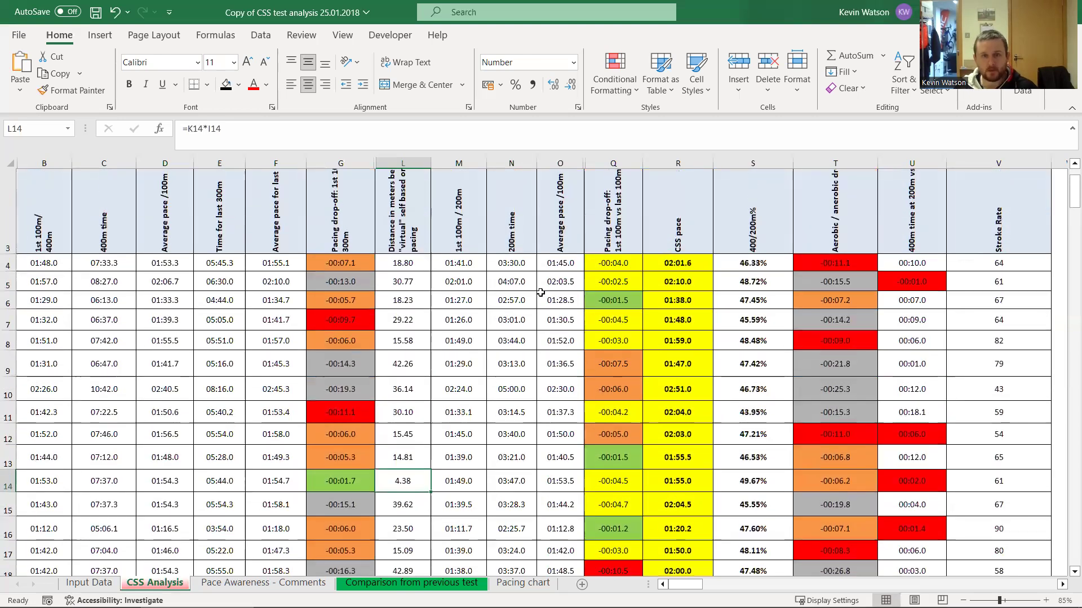
scroll(541, 293, "up", 1)
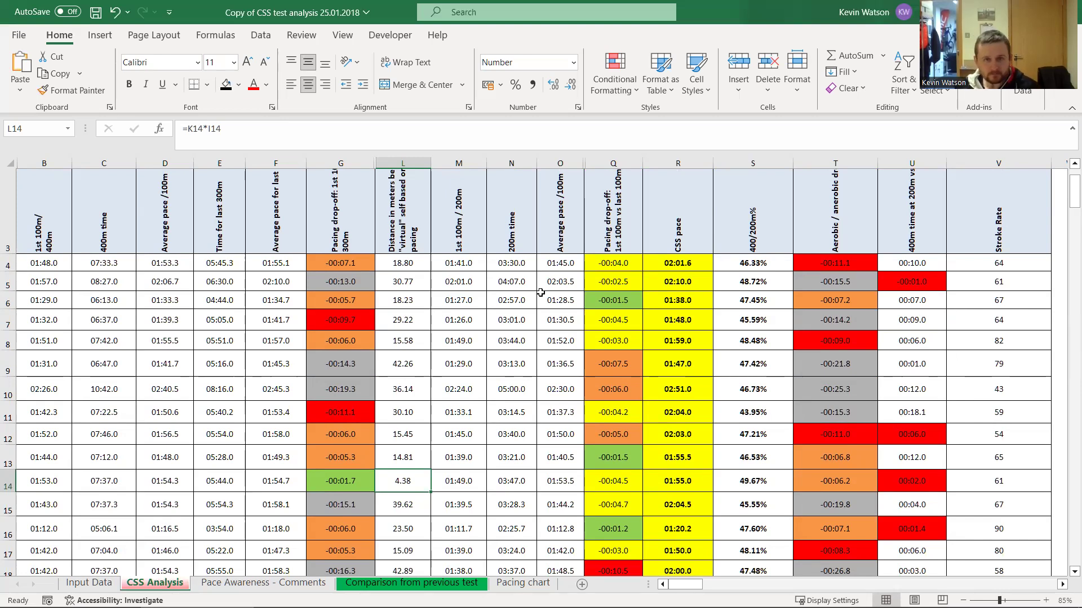
left_click(480, 228)
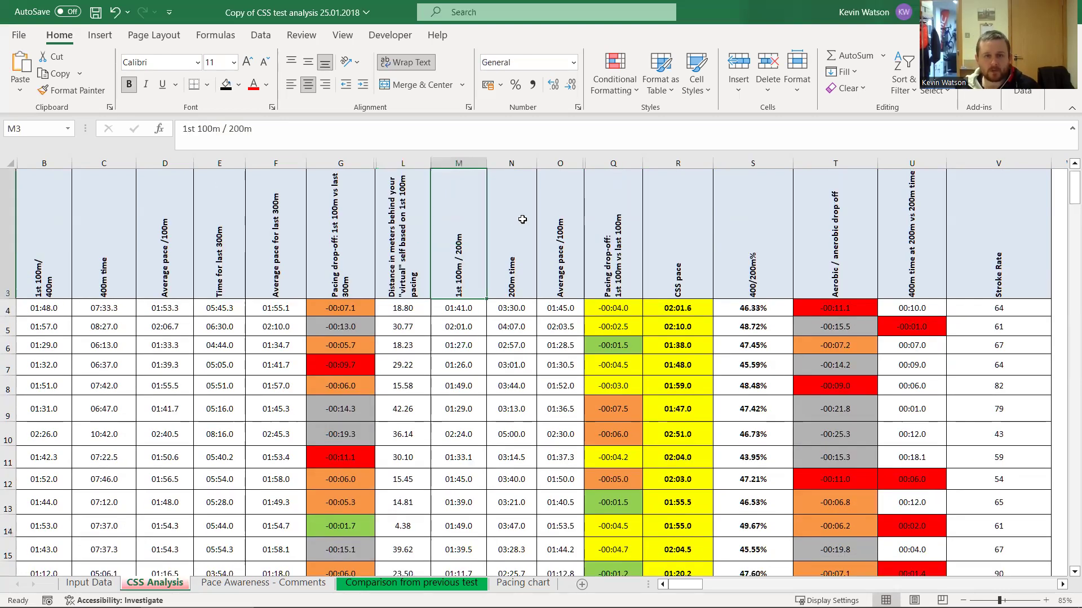
left_click(507, 260)
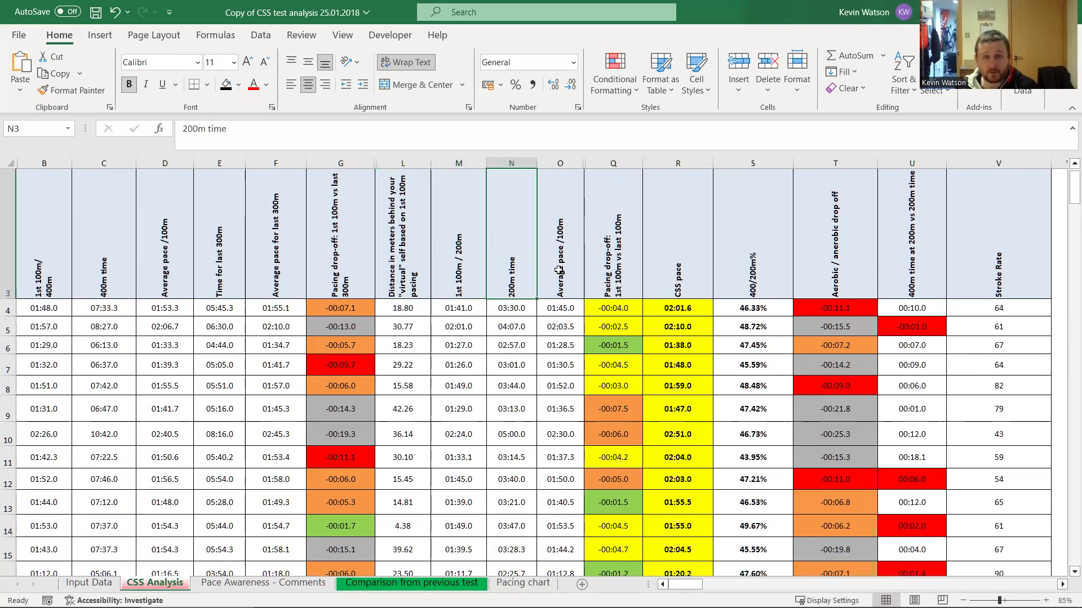
key("ctrl+z")
scroll(536, 326, "down", 3)
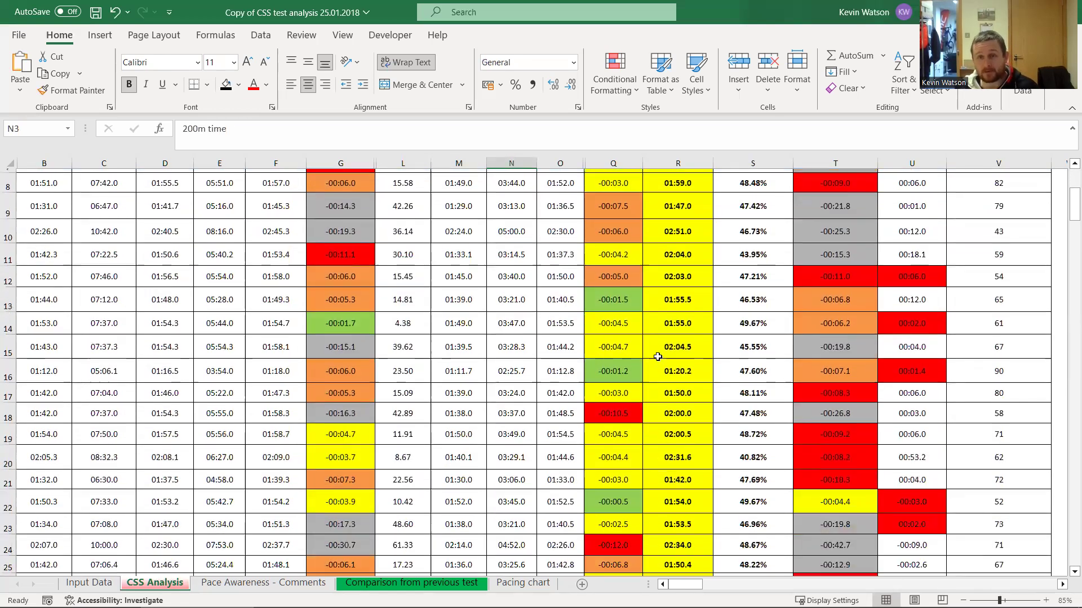
scroll(647, 359, "up", 5)
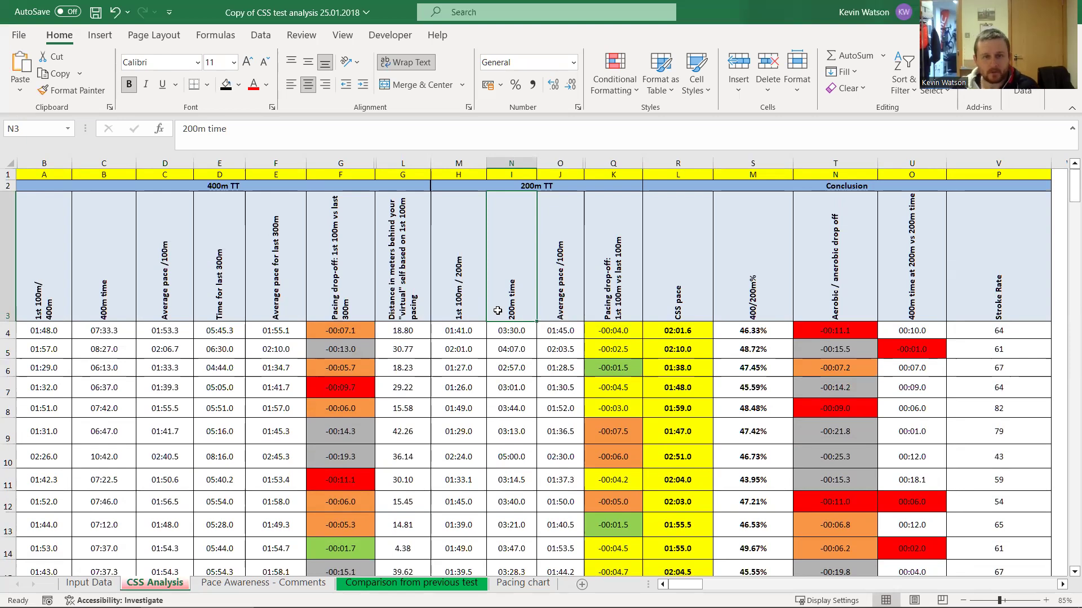
scroll(593, 278, "down", 1)
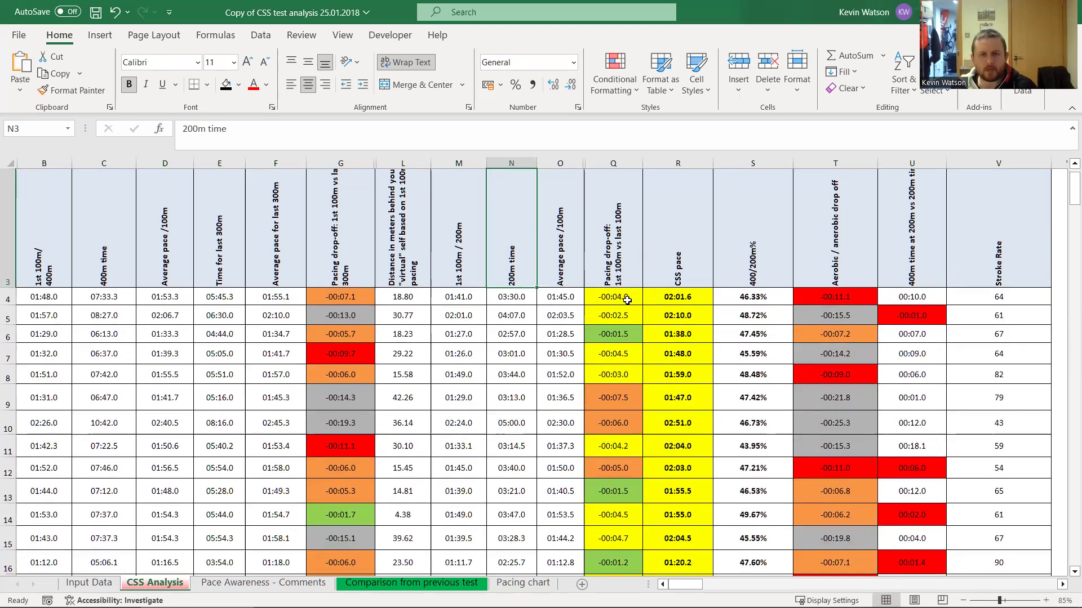
- Read the CSS pace formula =(100/((400-200)/(H5-P5)))/(60*60*24) in R4 and R5, giving 02:10.0
left_click(613, 311)
left_click(650, 291)
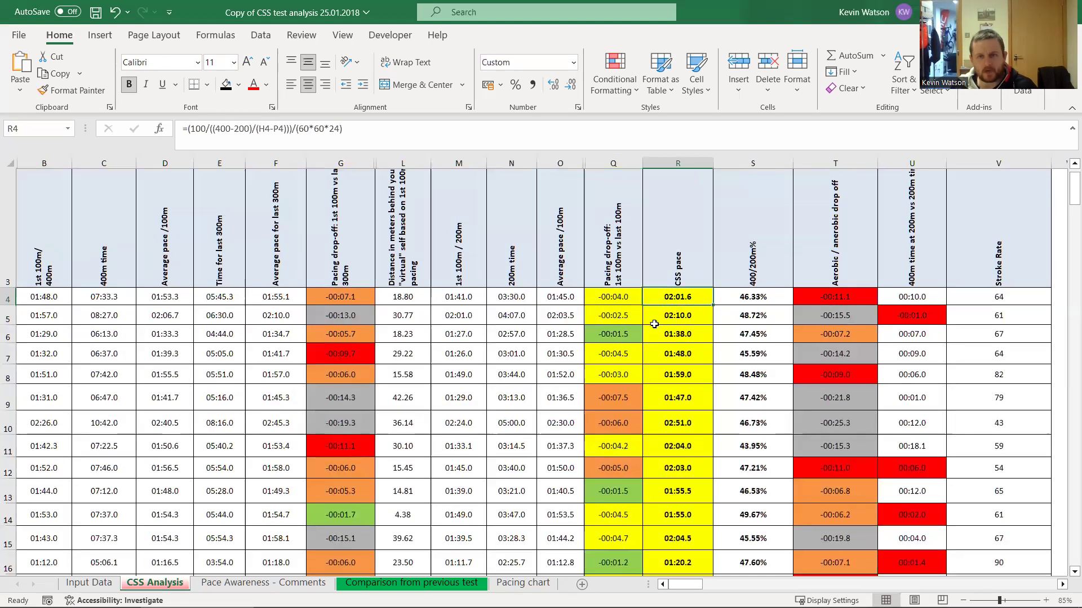
left_click(167, 295)
left_click(672, 308)
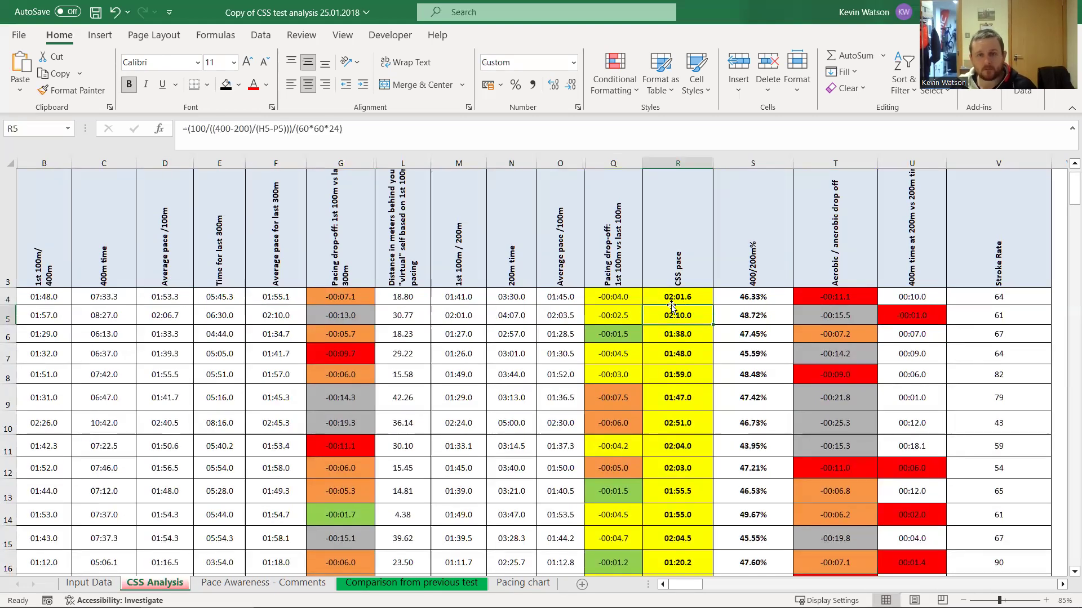
scroll(818, 242, "down", 1)
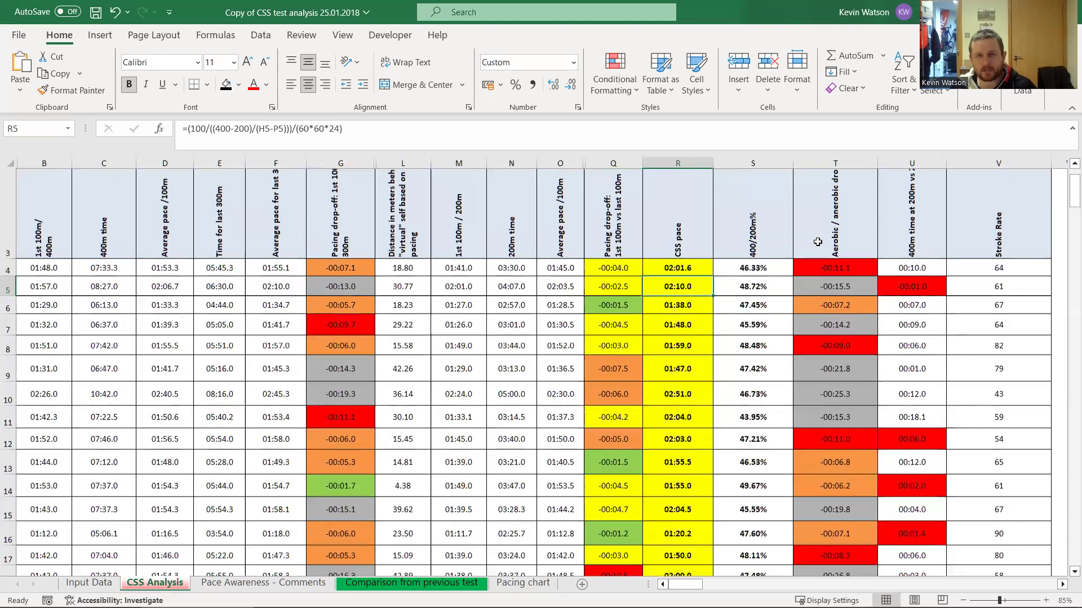
scroll(817, 241, "up", 1)
scroll(844, 332, "down", 3)
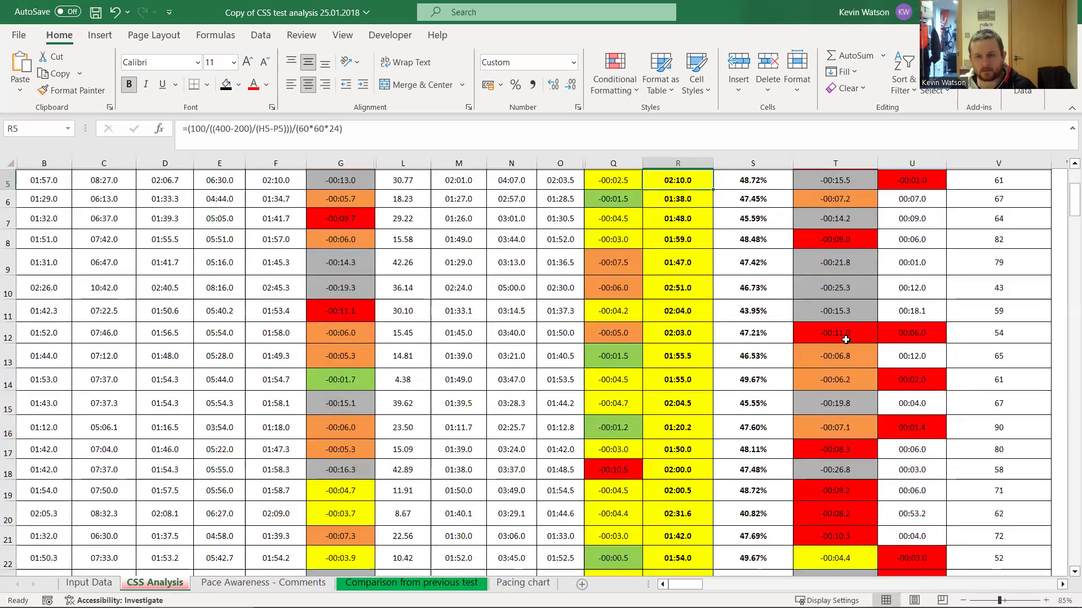
scroll(846, 340, "up", 4)
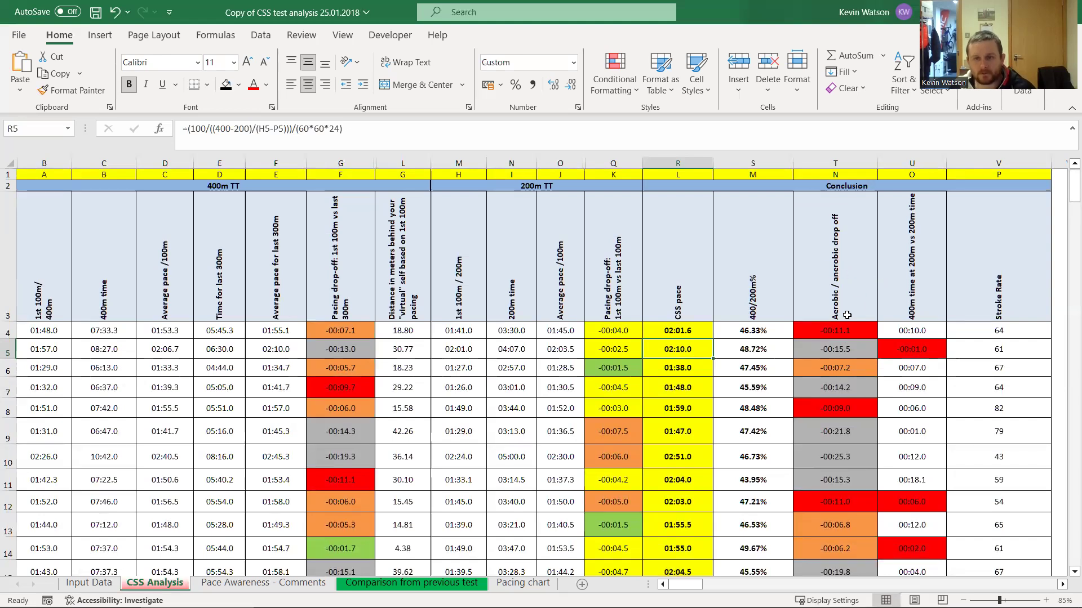
scroll(843, 334, "down", 1)
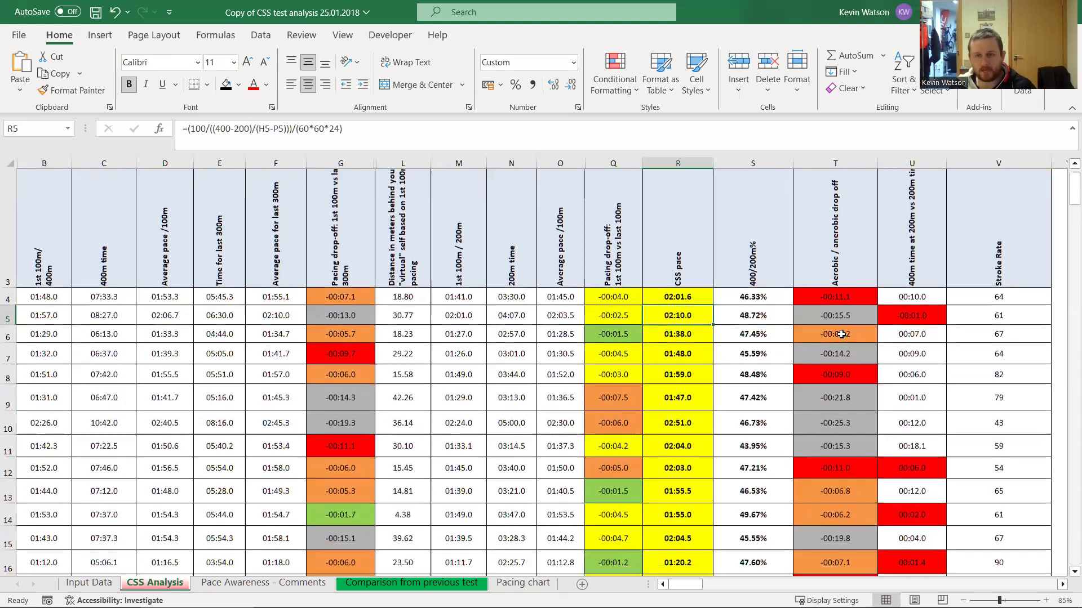
scroll(841, 334, "down", 3)
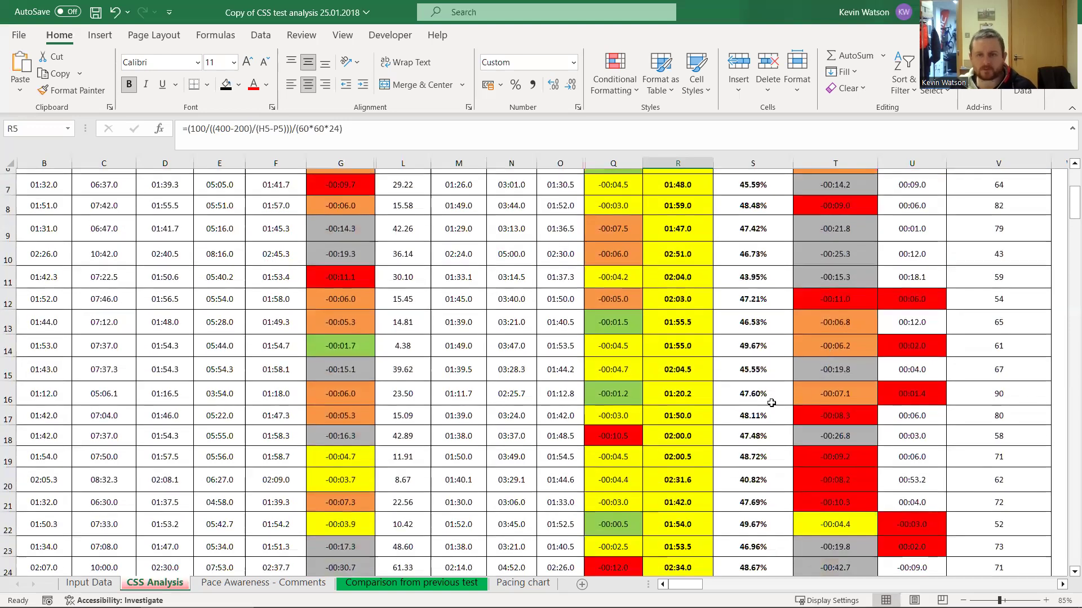
scroll(772, 403, "down", 9)
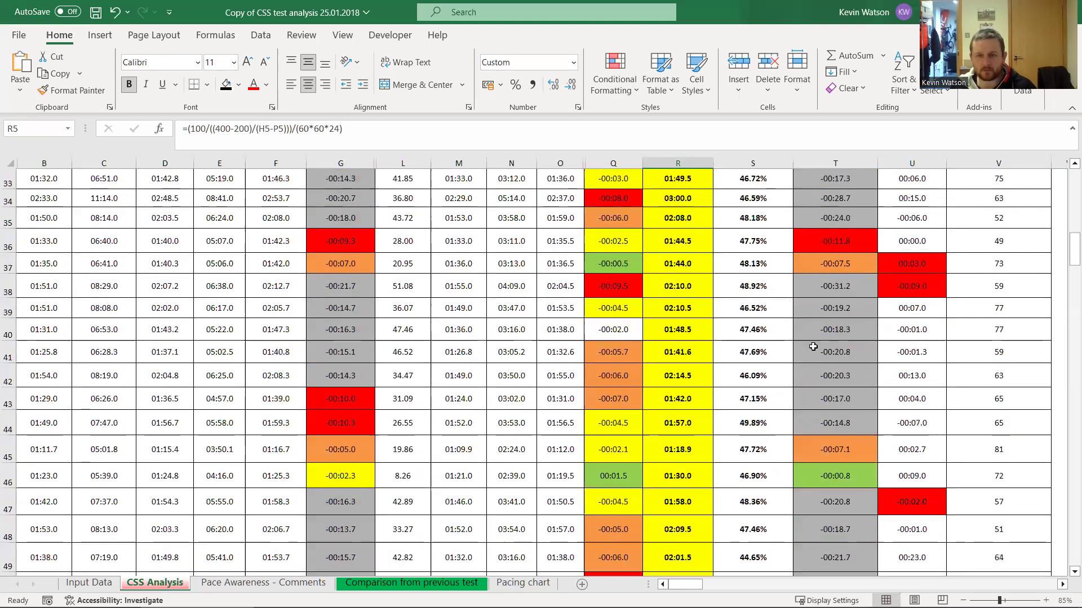
scroll(823, 344, "down", 4)
scroll(859, 341, "up", 6)
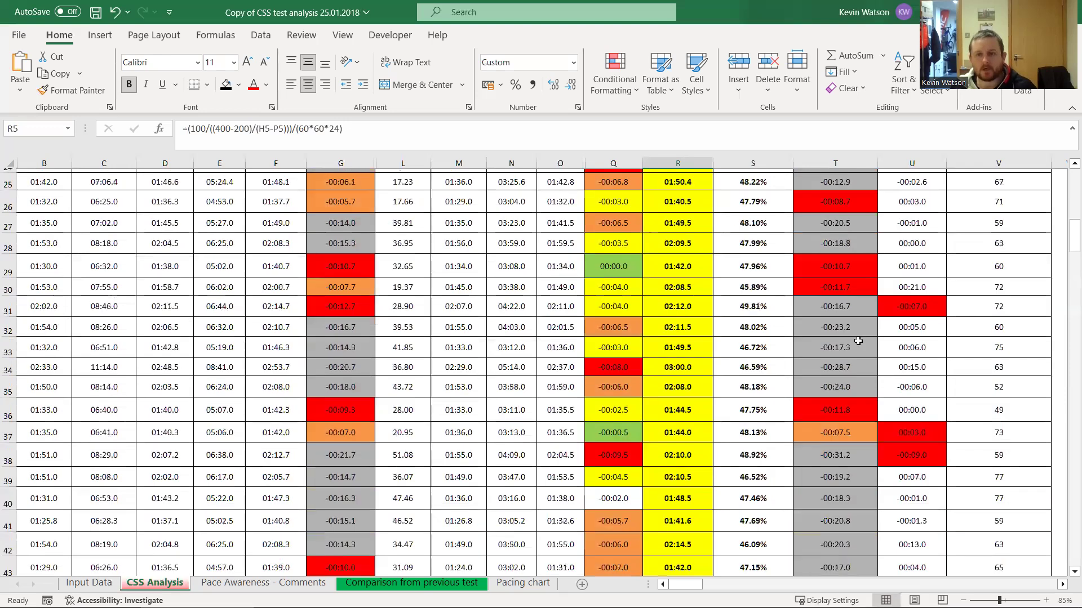
scroll(858, 341, "up", 8)
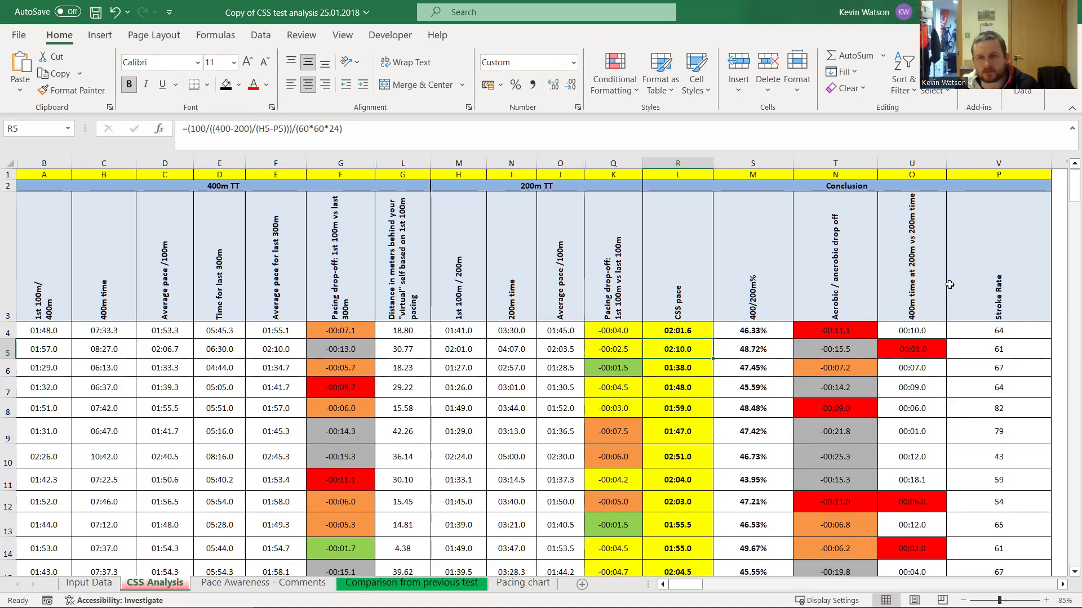
- Select U3 to read the '400m time at 200m vs 200m time' column heading
left_click(892, 262)
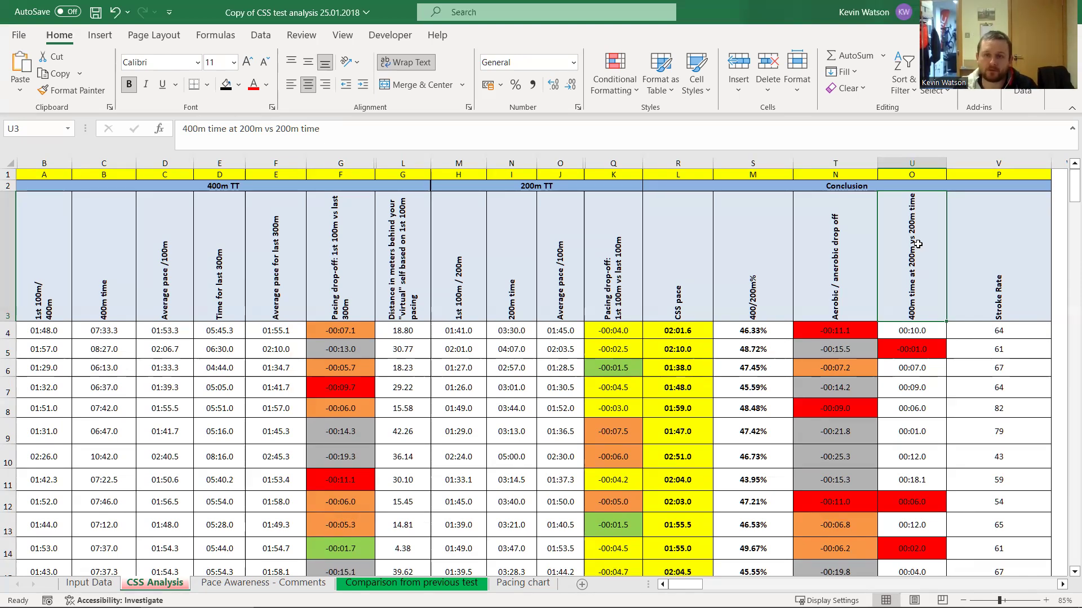
scroll(751, 301, "down", 1)
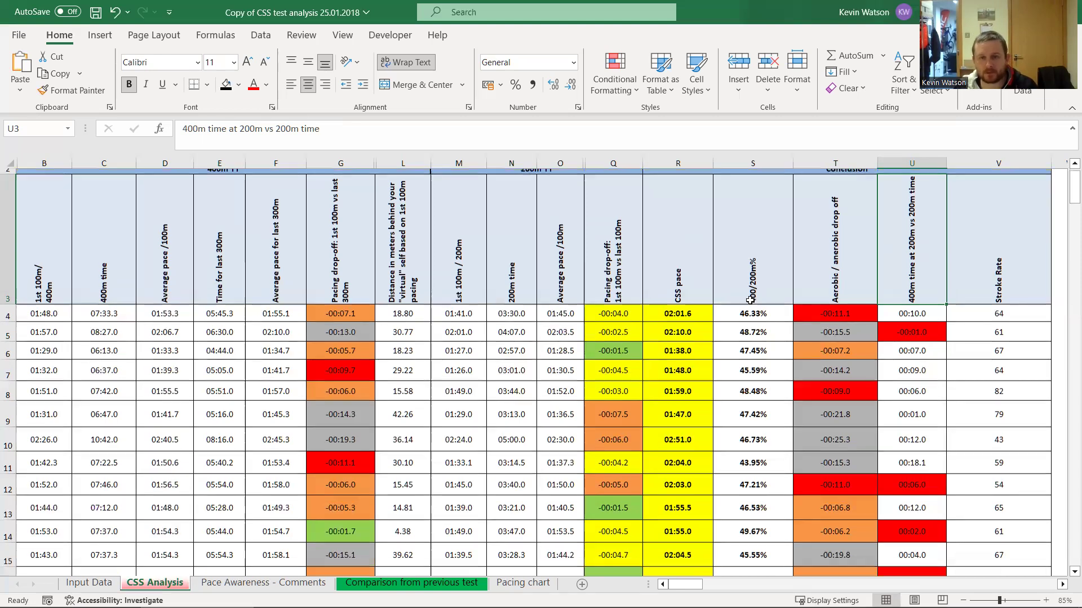
scroll(751, 300, "down", 2)
scroll(751, 482, "down", 2)
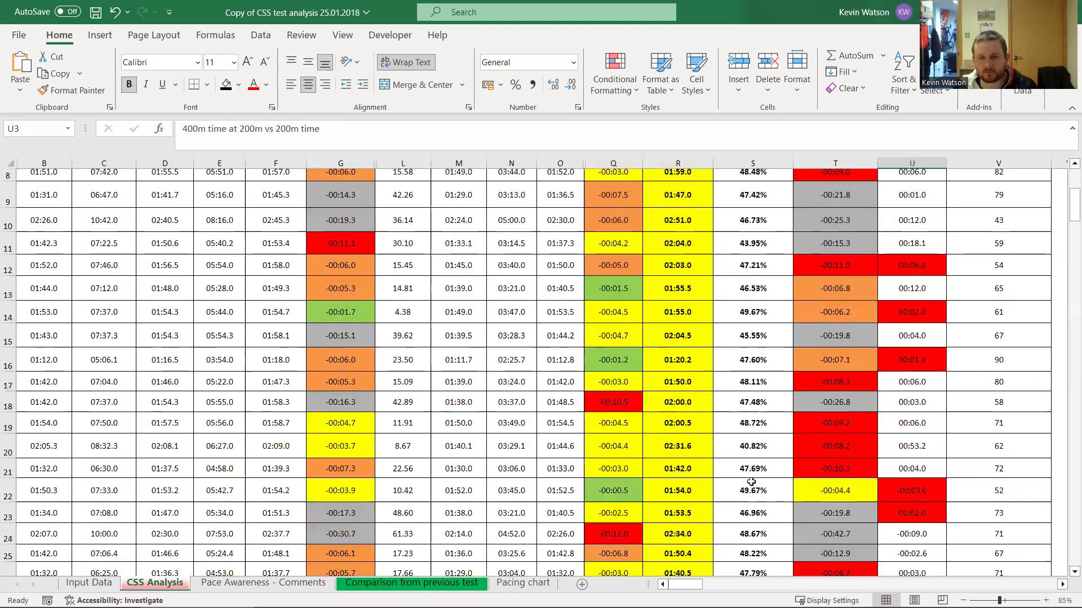
scroll(751, 482, "down", 2)
scroll(771, 457, "up", 4)
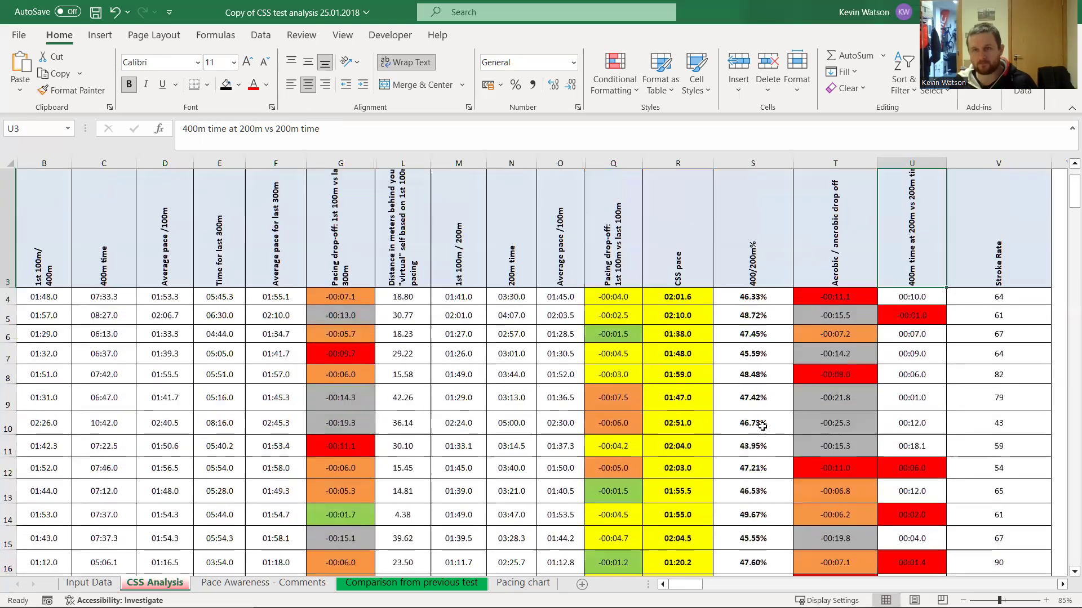
scroll(761, 427, "up", 2)
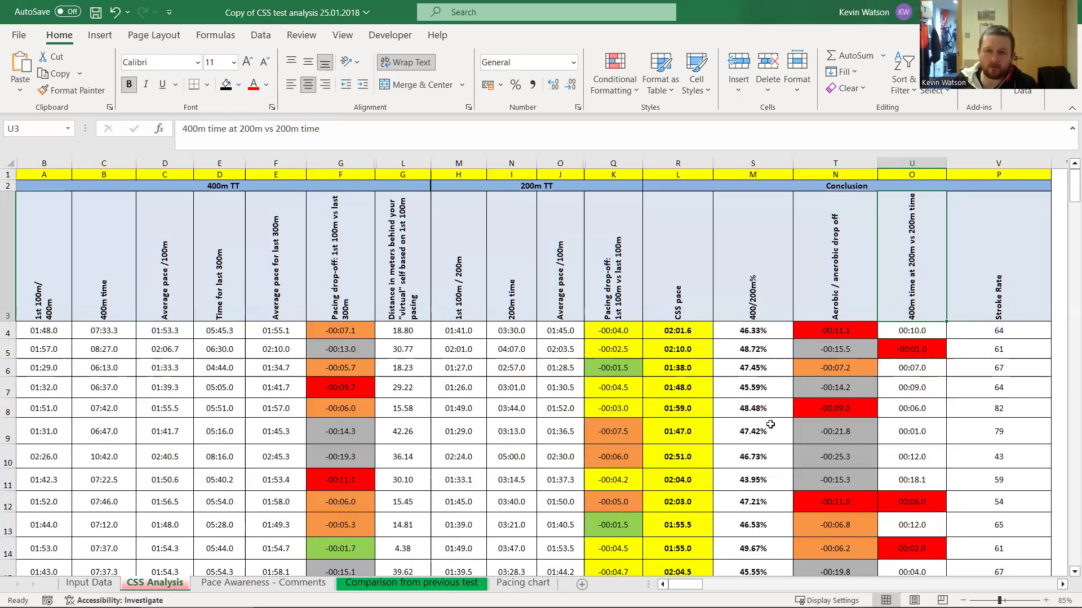